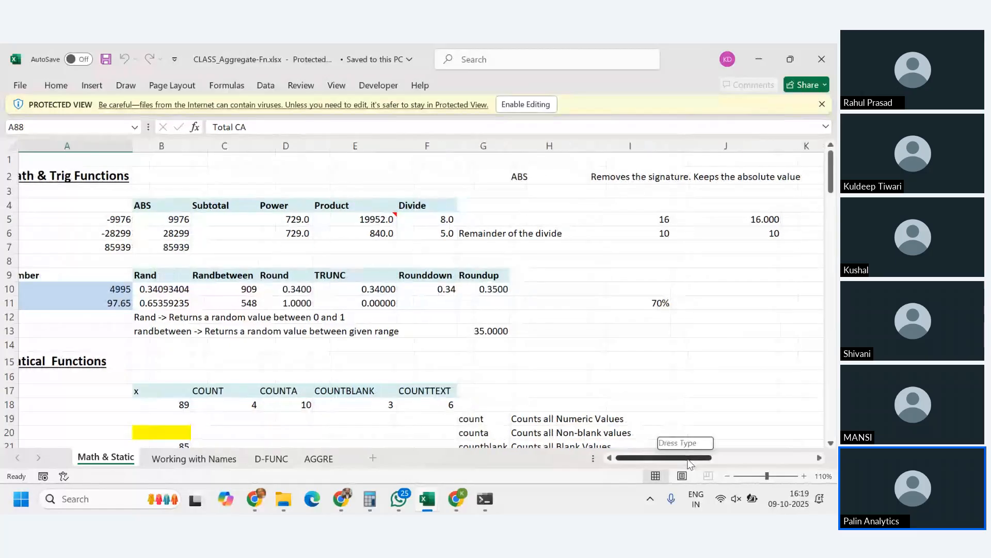
- Review the list of function names in column L, from abs through countifs
{"action": "scroll", "coordinate": [713, 349], "scroll_direction": "down", "scroll_amount": 3}
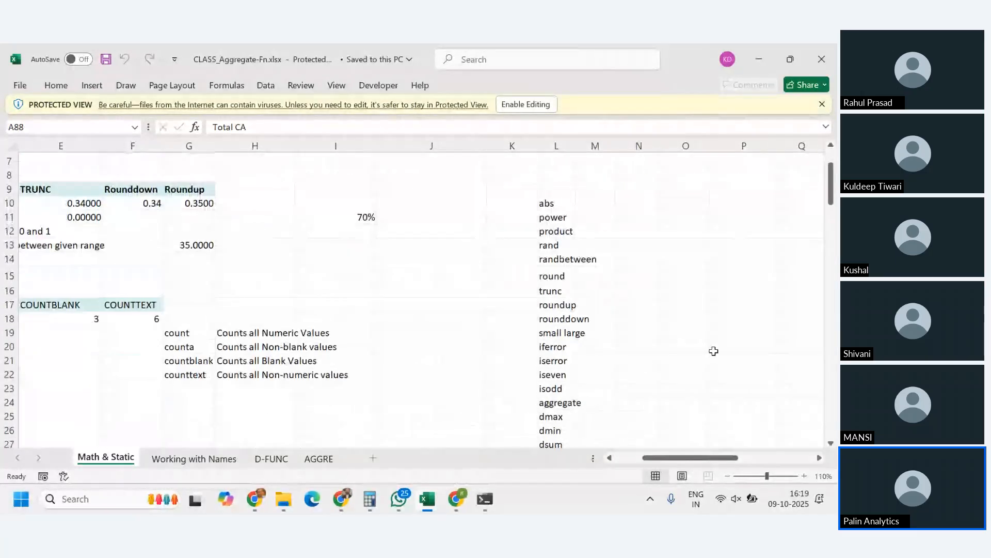
{"action": "scroll", "coordinate": [714, 351], "scroll_direction": "up", "scroll_amount": 1}
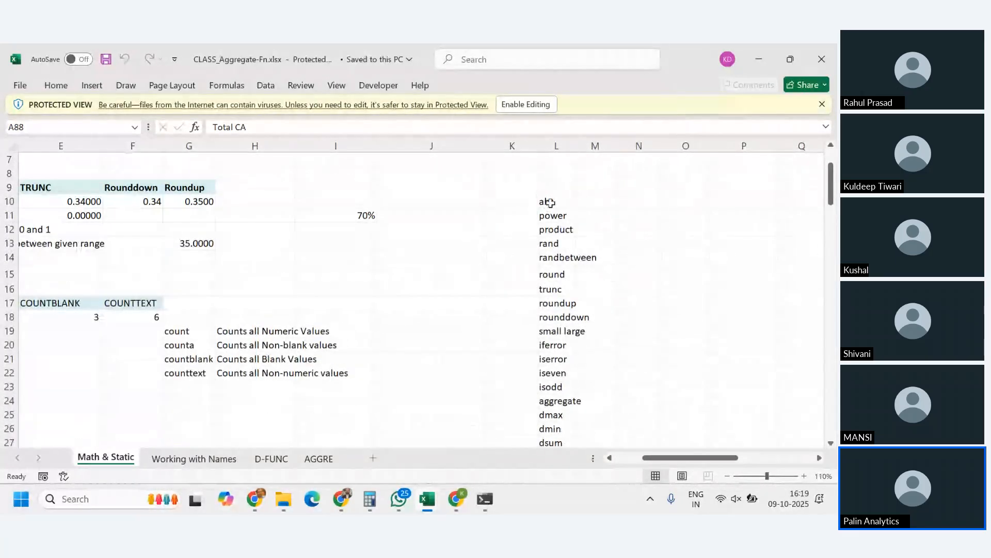
{"action": "left_click_drag", "start_coordinate": [550, 201], "coordinate": [558, 414]}
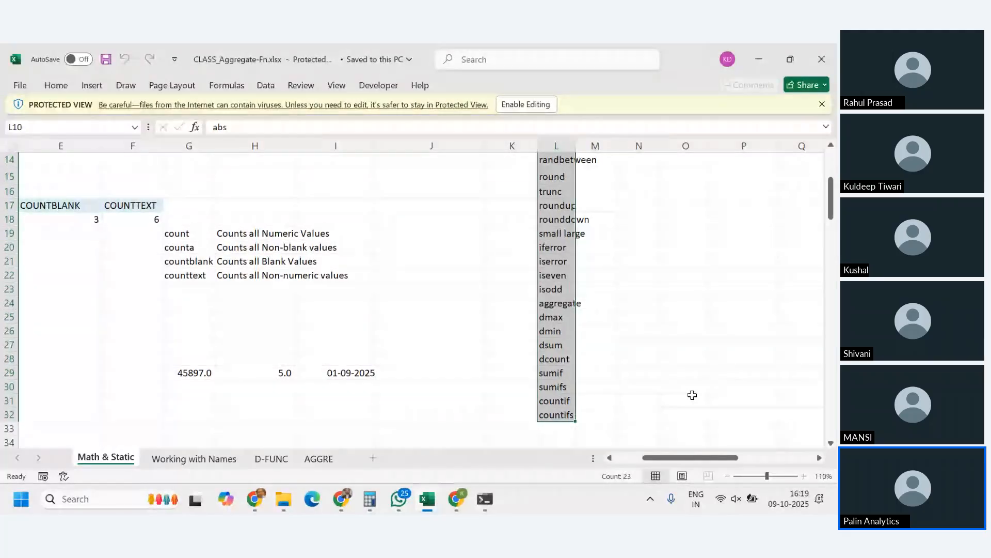
{"action": "scroll", "coordinate": [693, 395], "scroll_direction": "up", "scroll_amount": 4}
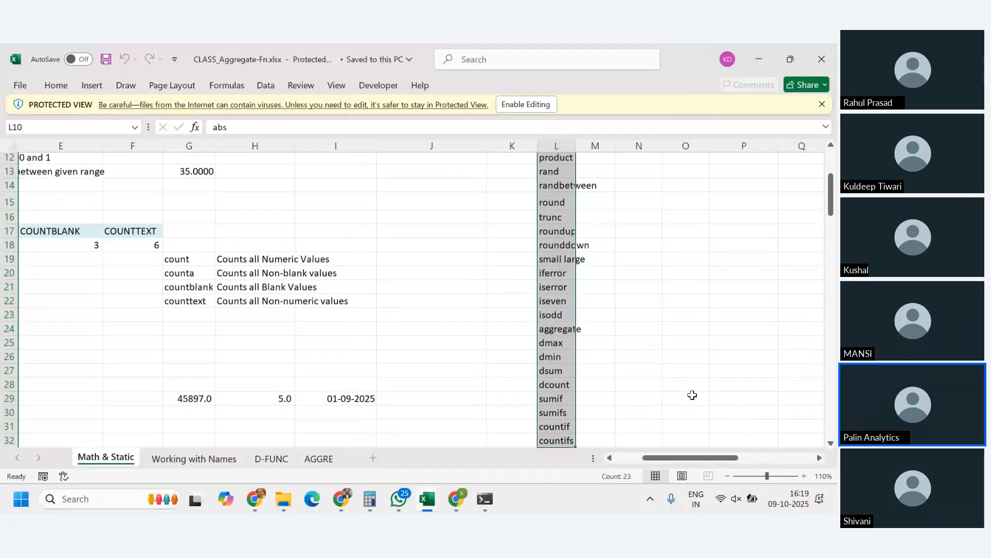
{"action": "scroll", "coordinate": [692, 395], "scroll_direction": "down", "scroll_amount": 2}
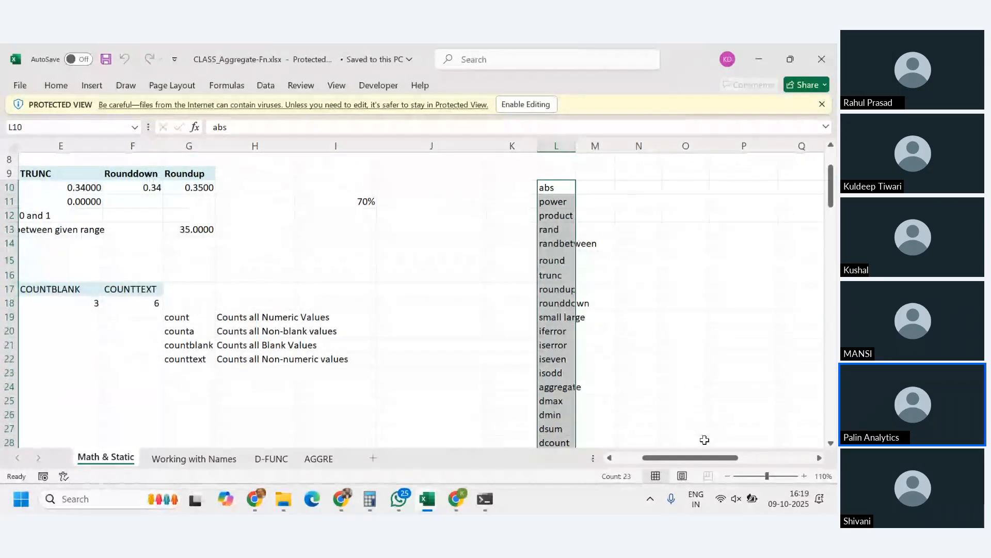
{"action": "left_click_drag", "start_coordinate": [707, 458], "coordinate": [674, 458]}
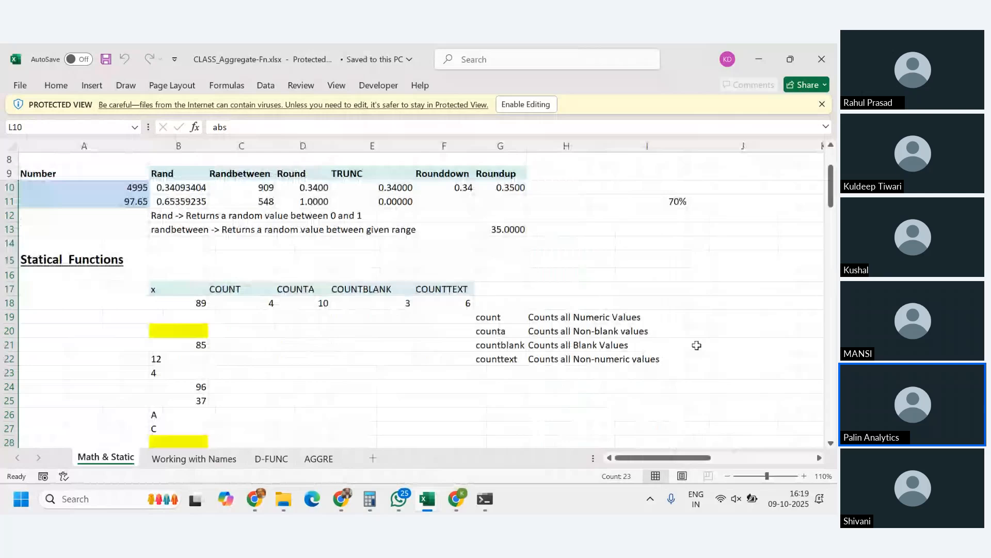
{"action": "left_click", "coordinate": [740, 279]}
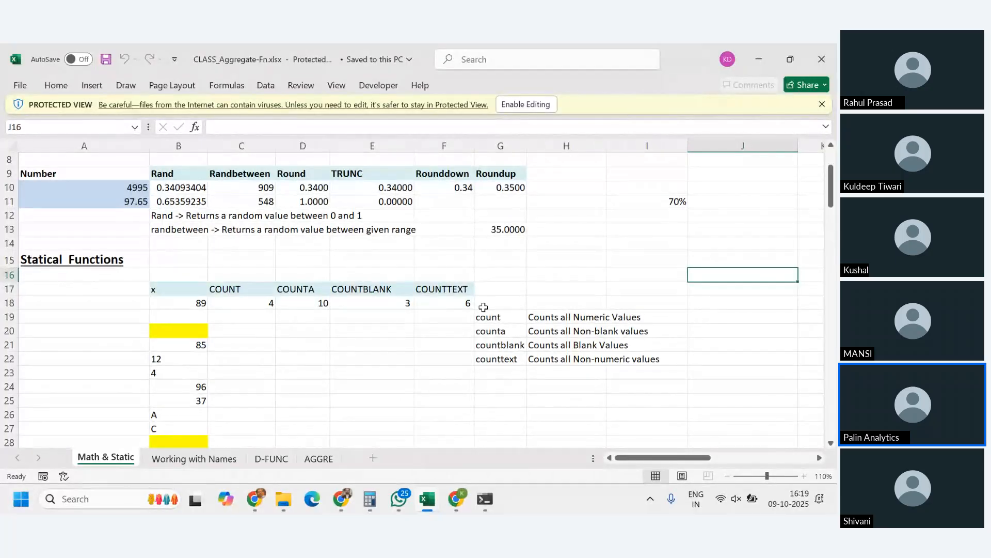
- Enable editing of the workbook and set cell A5, the first number beside the ABS column, to -20
{"action": "scroll", "coordinate": [390, 317], "scroll_direction": "up", "scroll_amount": 2}
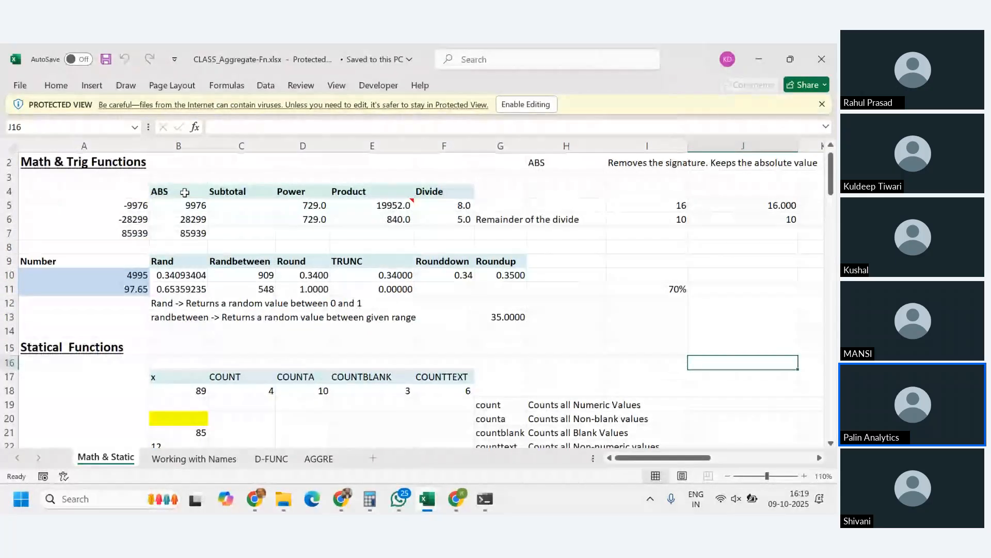
{"action": "left_click", "coordinate": [185, 192]}
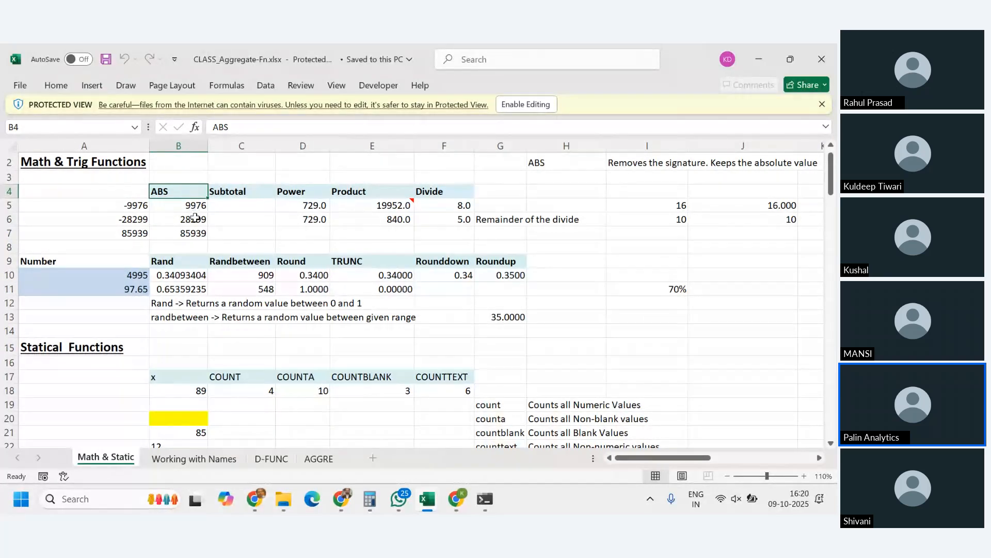
{"action": "left_click", "coordinate": [103, 208]}
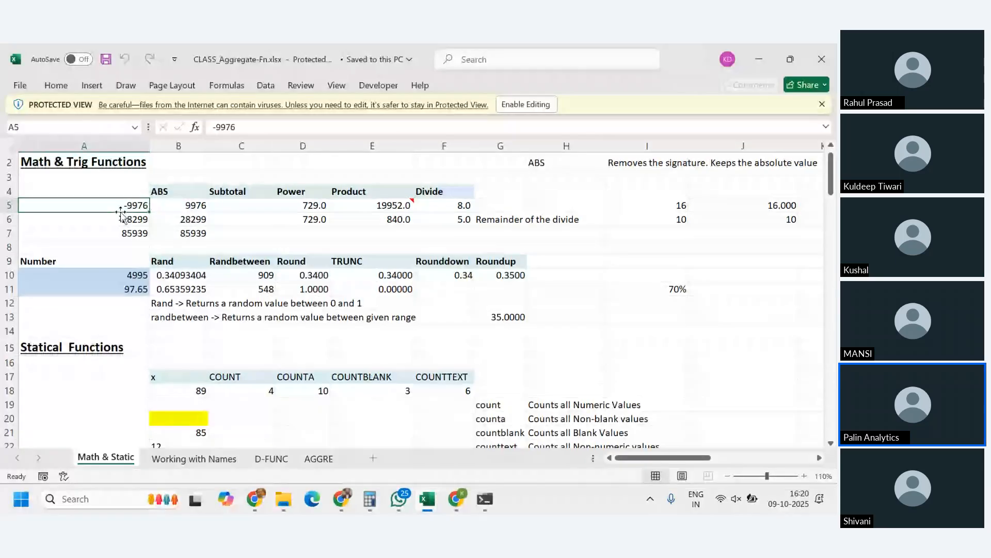
{"action": "left_click", "coordinate": [535, 103]}
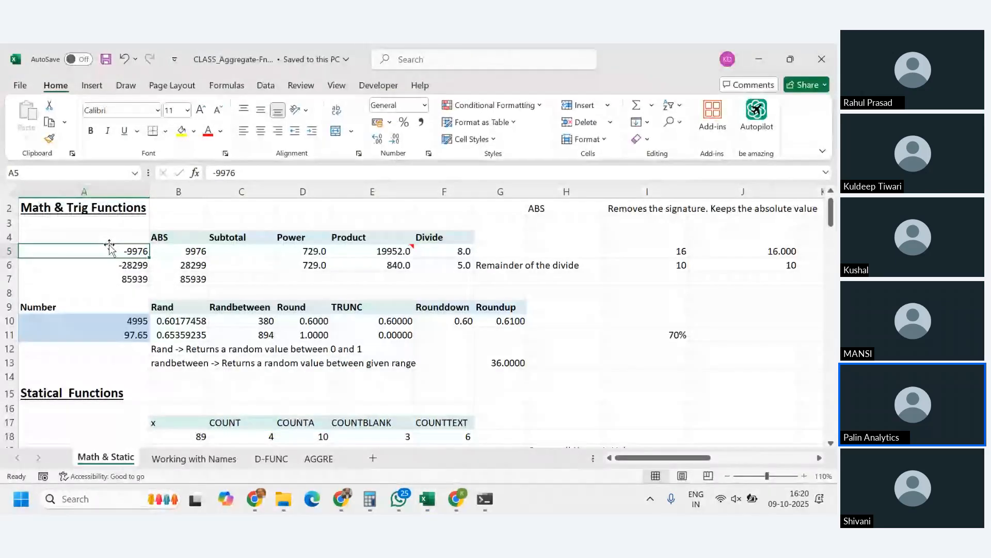
{"action": "type", "text": "-ui0"}
{"action": "key", "text": "Return"}
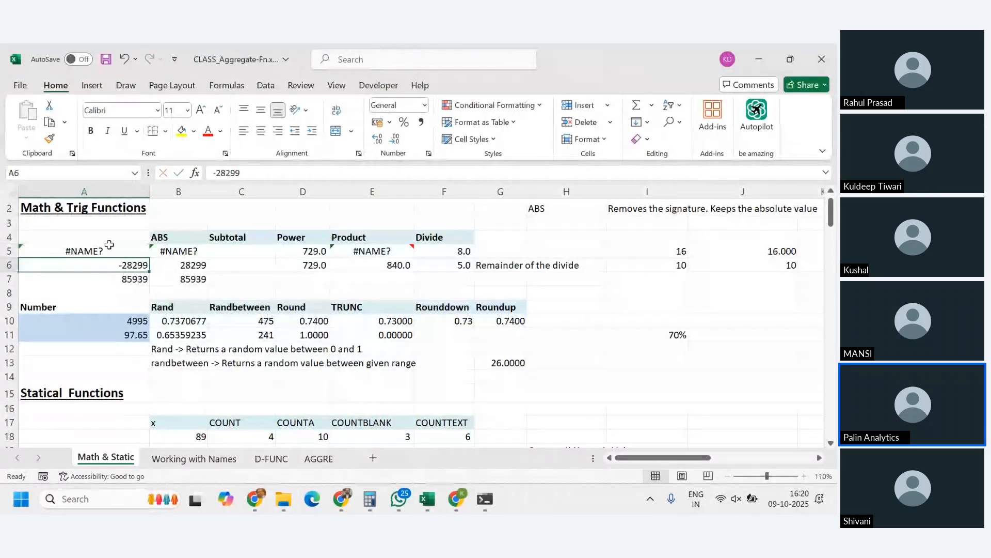
{"action": "scroll", "coordinate": [109, 244], "scroll_direction": "up", "scroll_amount": 1}
{"action": "left_click", "coordinate": [107, 266]}
{"action": "type", "text": "-20"}
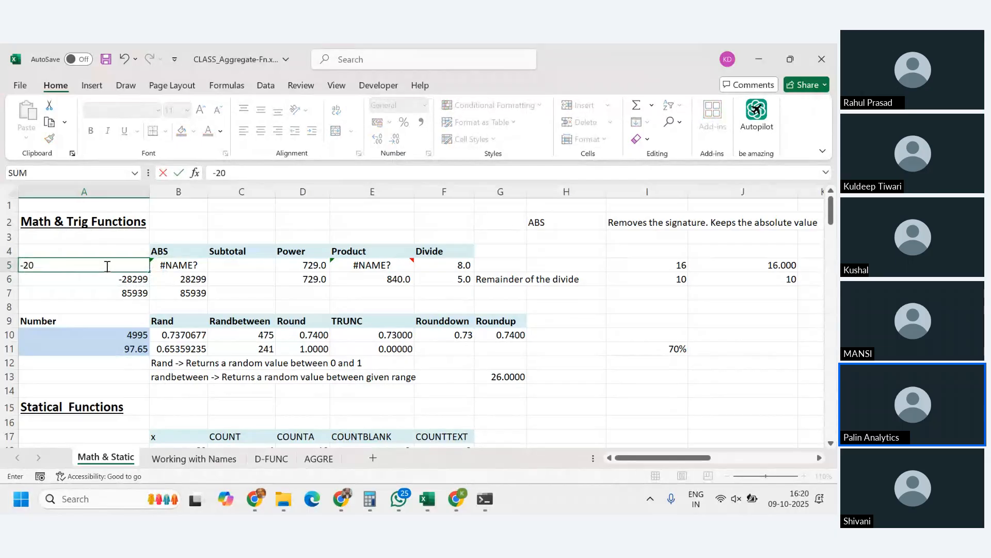
{"action": "key", "text": "Return"}
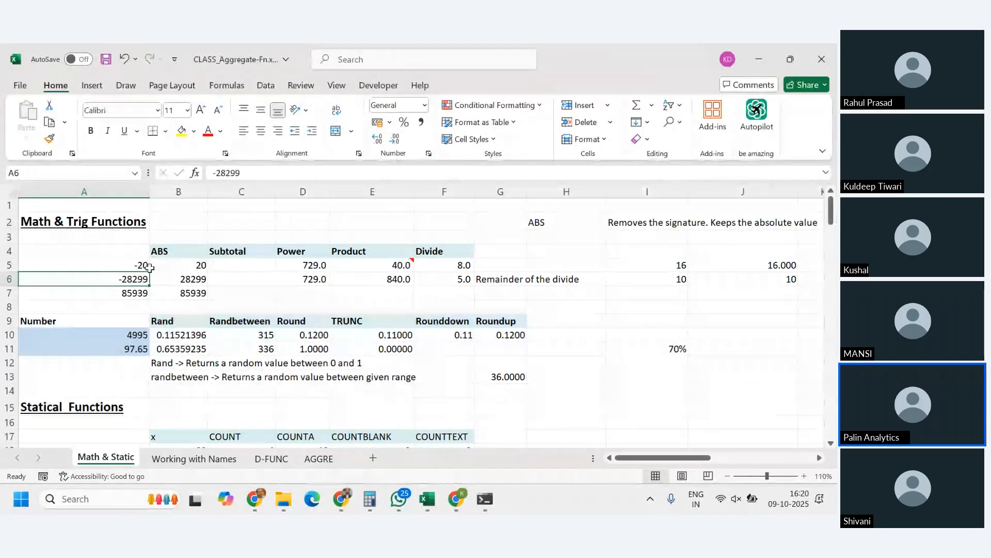
- Inspect the ABS formulas in B5:B7 against their source numbers in column A
{"action": "left_click", "coordinate": [179, 265]}
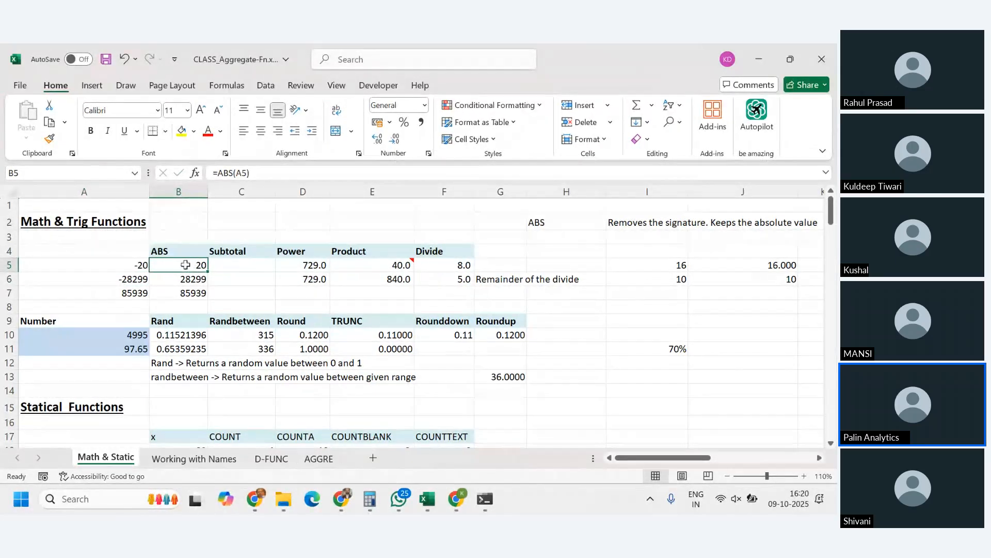
{"action": "left_click", "coordinate": [136, 266]}
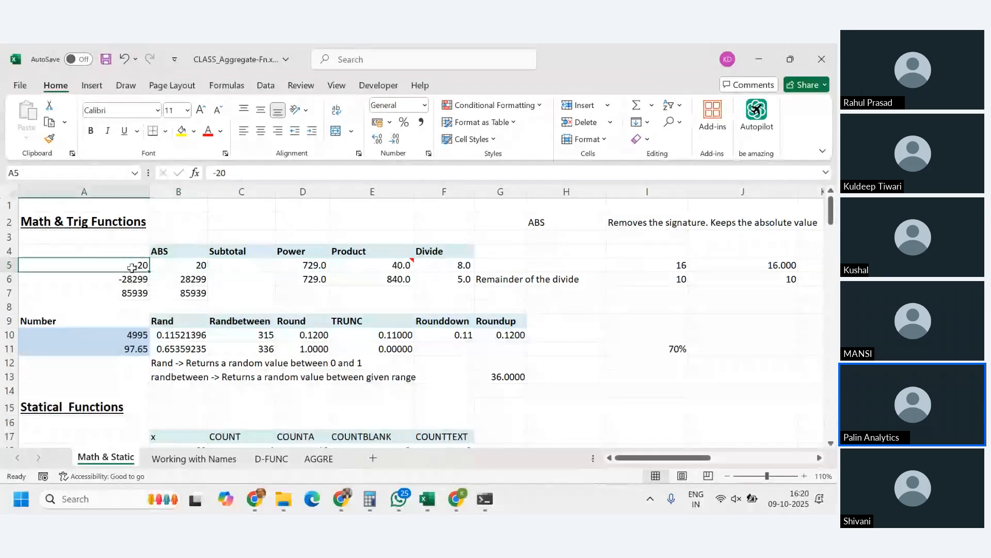
{"action": "left_click", "coordinate": [136, 293]}
{"action": "left_click", "coordinate": [190, 265]}
{"action": "left_click_drag", "start_coordinate": [190, 265], "coordinate": [188, 293]}
{"action": "left_click", "coordinate": [188, 265]}
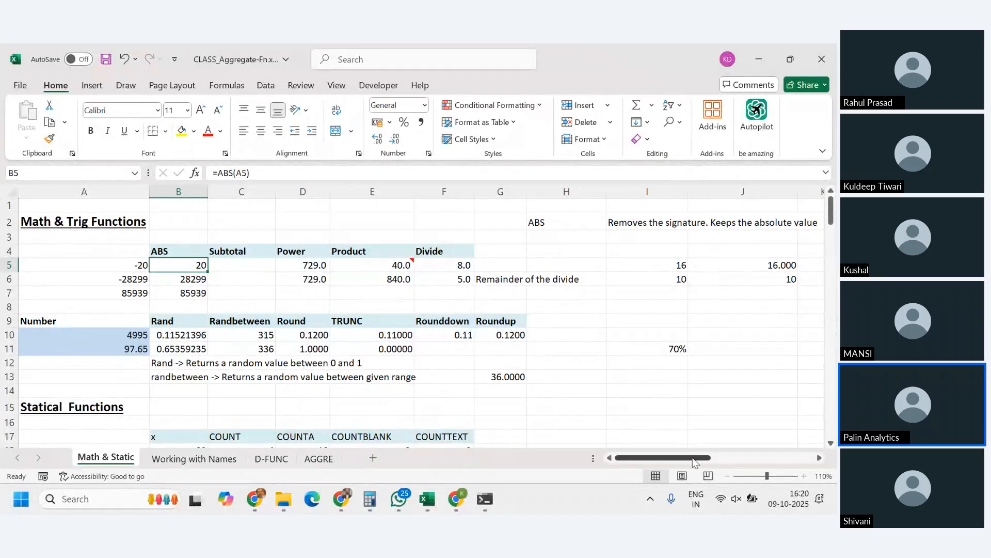
- Examine the second ABS example, comparing the source numbers in R4:R7 with the formulas in S4:S7
{"action": "left_click_drag", "start_coordinate": [693, 461], "coordinate": [743, 460]}
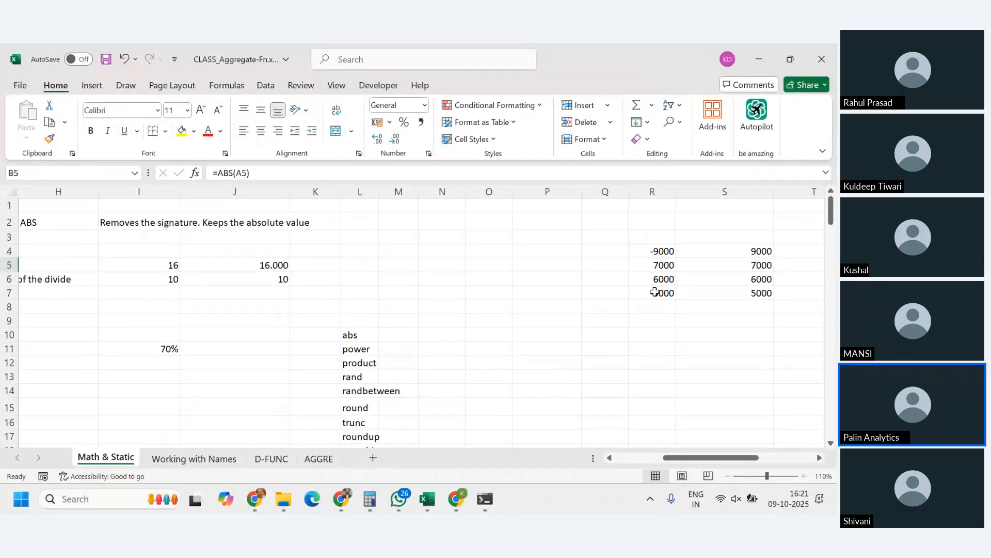
{"action": "left_click", "coordinate": [668, 251]}
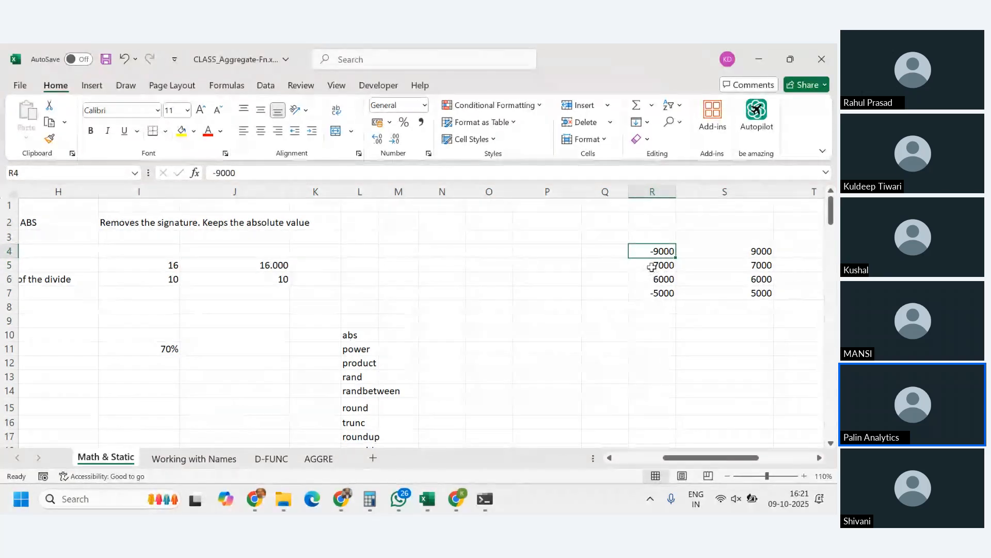
{"action": "left_click", "coordinate": [652, 267]}
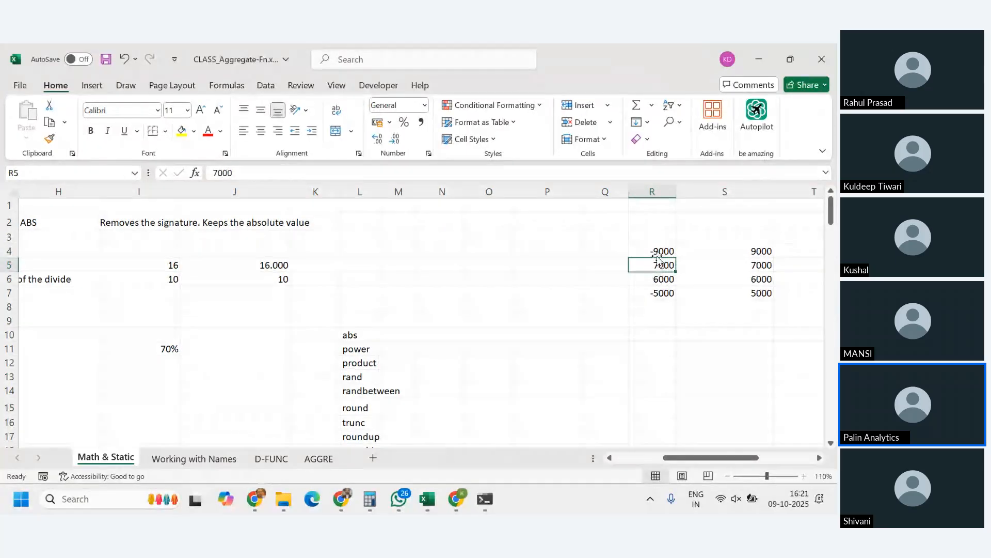
{"action": "left_click", "coordinate": [659, 251]}
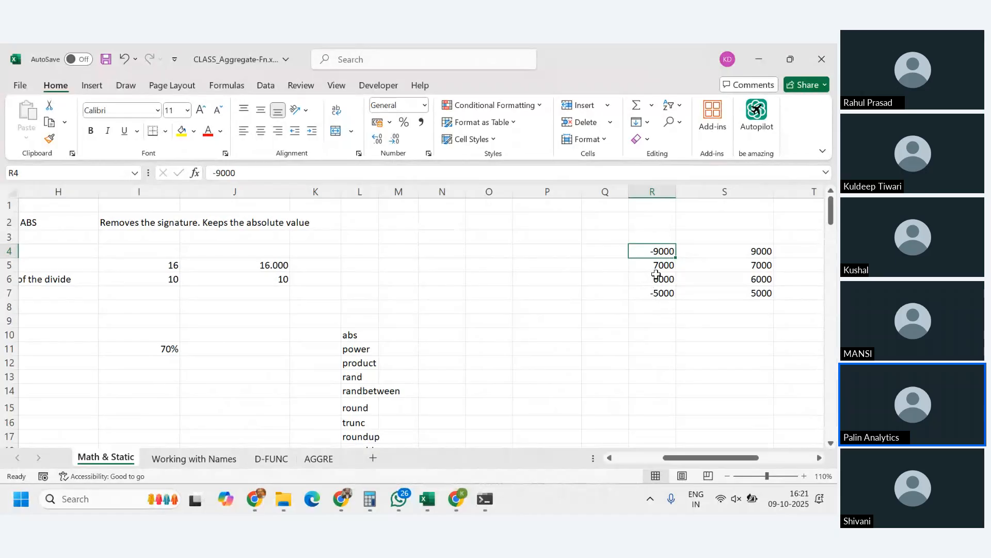
{"action": "left_click", "coordinate": [658, 267]}
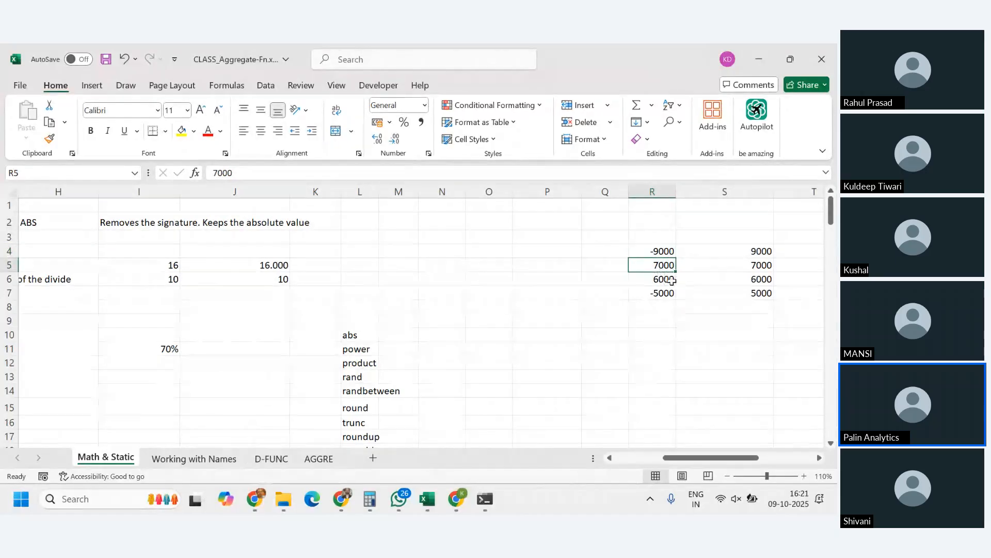
{"action": "left_click", "coordinate": [665, 279]}
{"action": "left_click", "coordinate": [660, 292]}
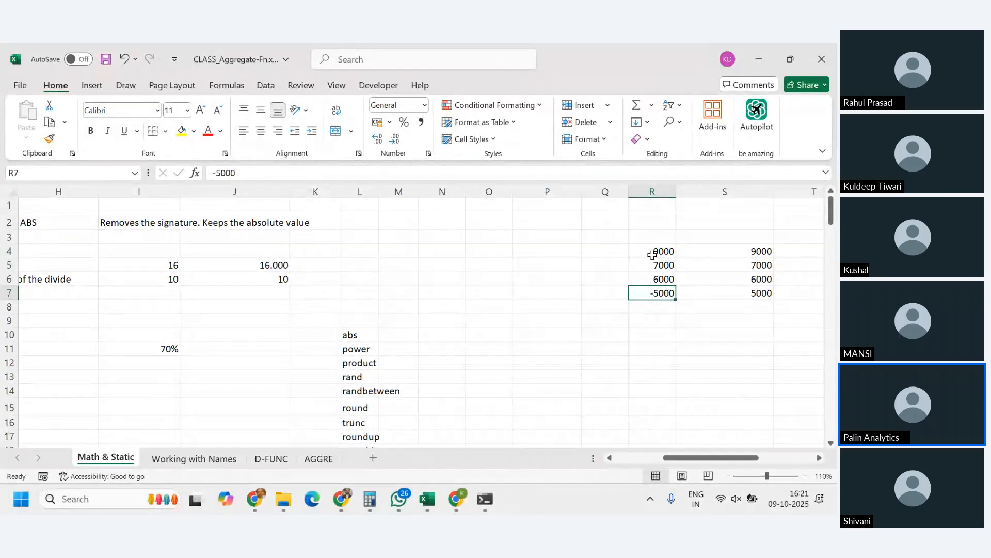
{"action": "left_click_drag", "start_coordinate": [652, 252], "coordinate": [656, 296]}
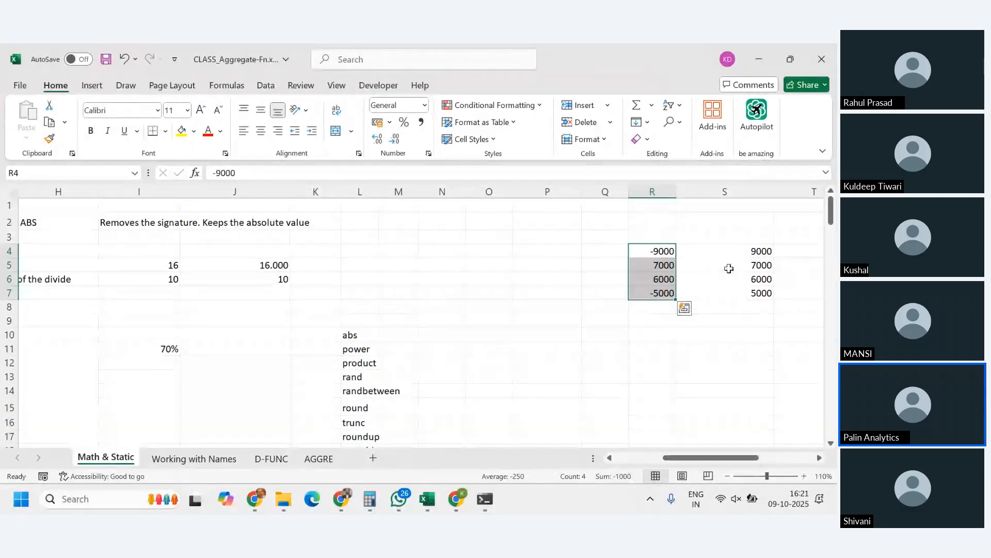
{"action": "left_click", "coordinate": [617, 362]}
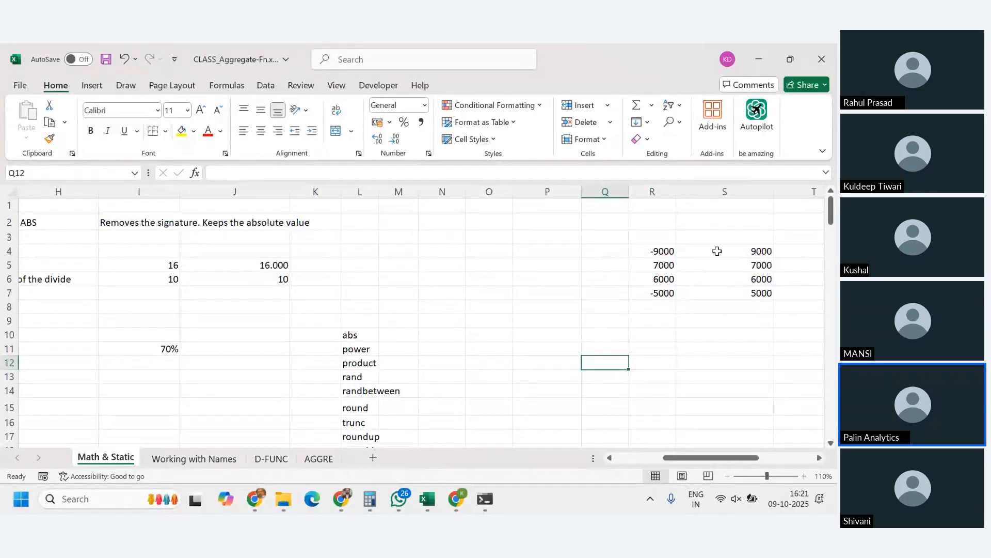
{"action": "left_click_drag", "start_coordinate": [718, 251], "coordinate": [743, 293]}
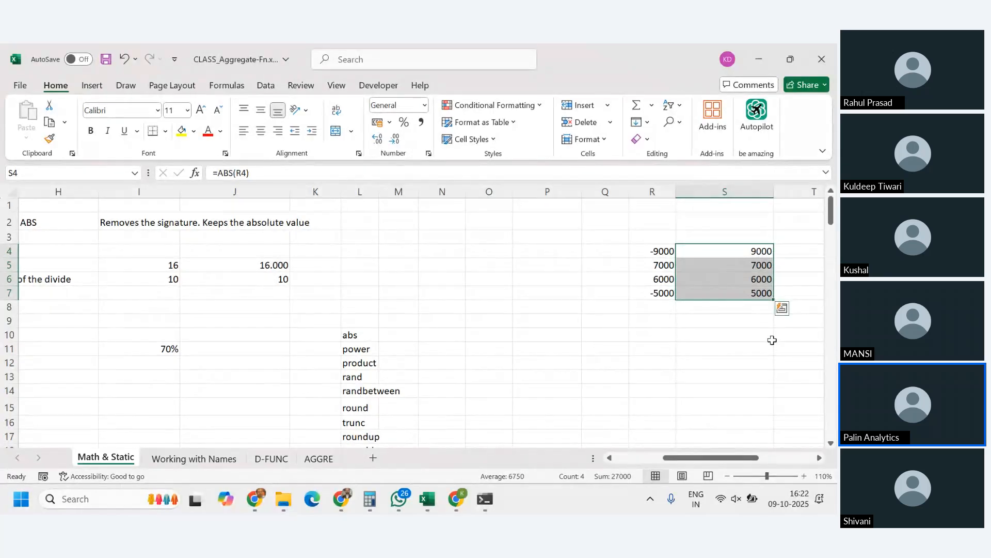
- Inspect the existing Power formula in cell D5
{"action": "left_click_drag", "start_coordinate": [717, 460], "coordinate": [671, 462]}
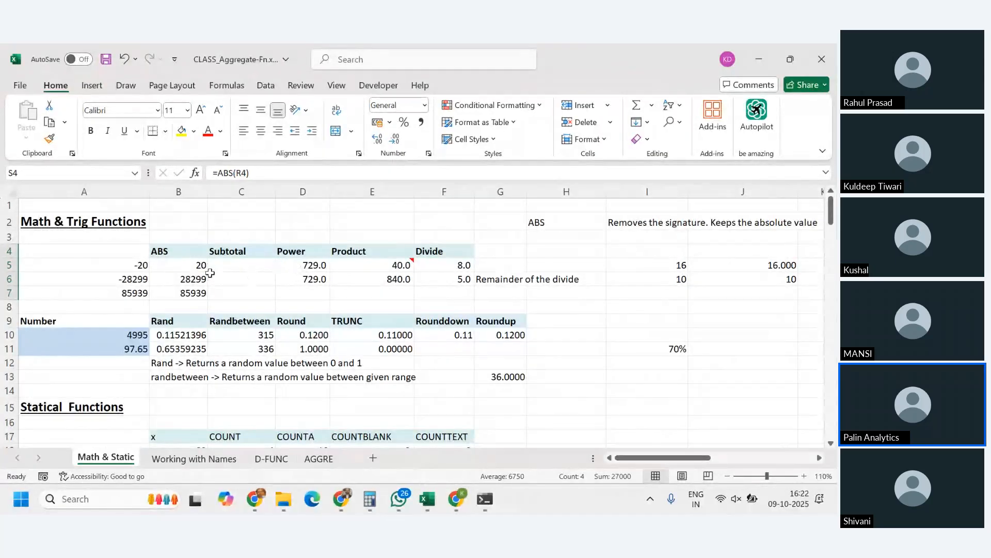
{"action": "left_click", "coordinate": [303, 264]}
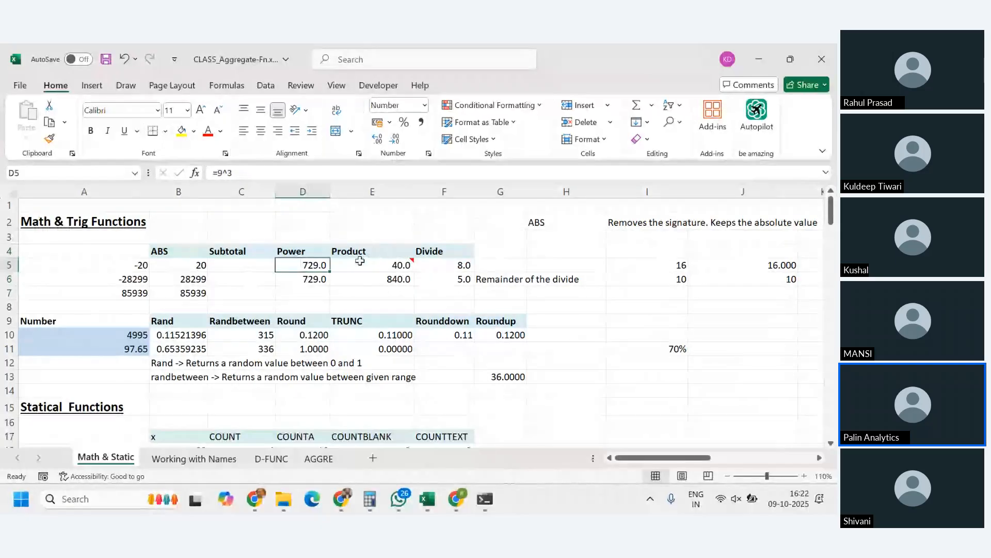
{"action": "mouse_move", "coordinate": [338, 260]}
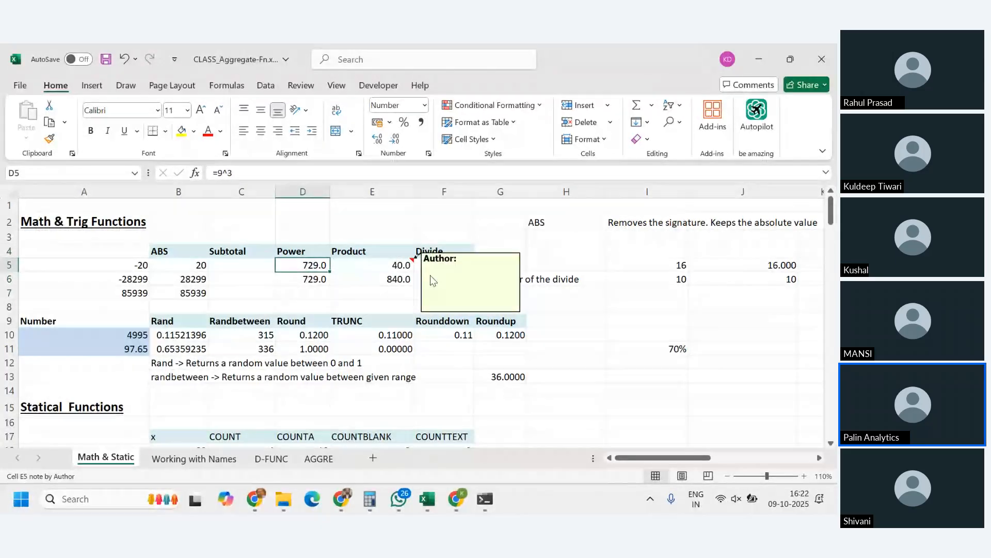
{"action": "left_click", "coordinate": [630, 351]}
{"action": "left_click", "coordinate": [310, 265]}
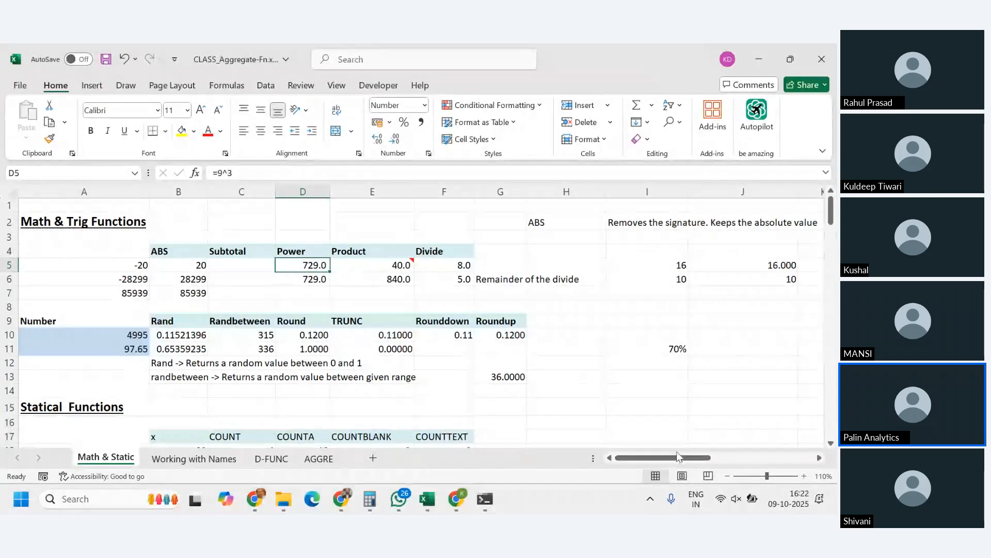
- Enter the power formula =2^5 in the empty cell O5
{"action": "left_click_drag", "start_coordinate": [662, 458], "coordinate": [697, 457]}
{"action": "left_click", "coordinate": [605, 262]}
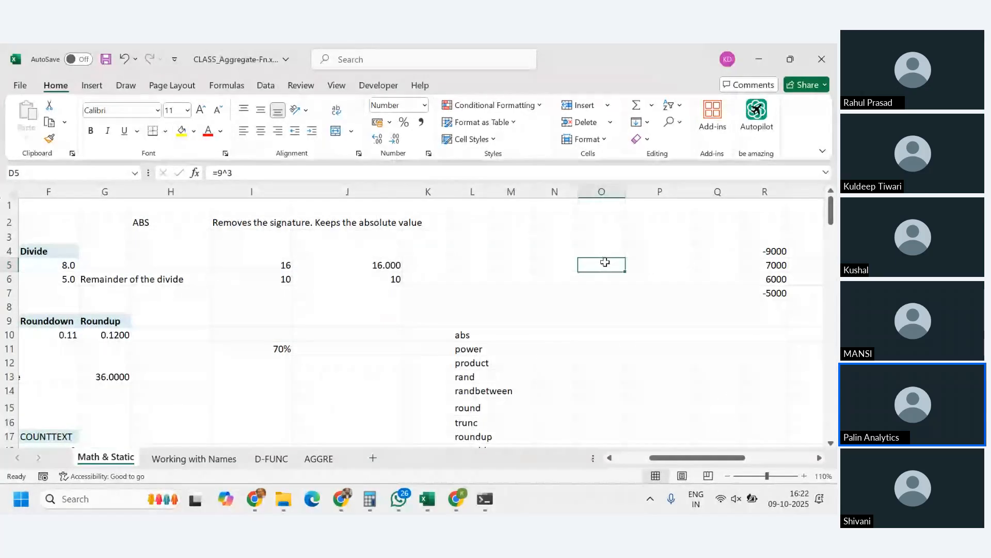
{"action": "type", "text": "=2"}
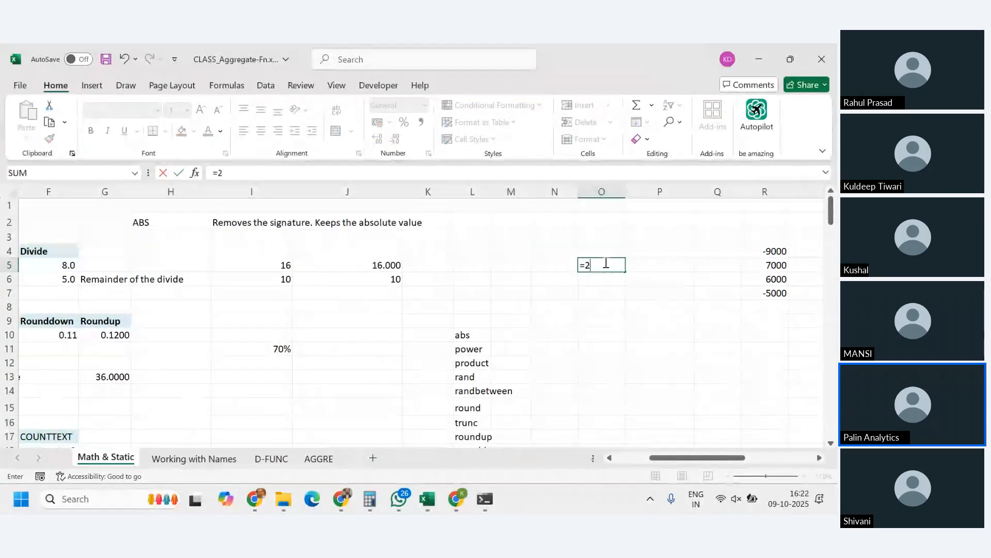
{"action": "type", "text": "5"}
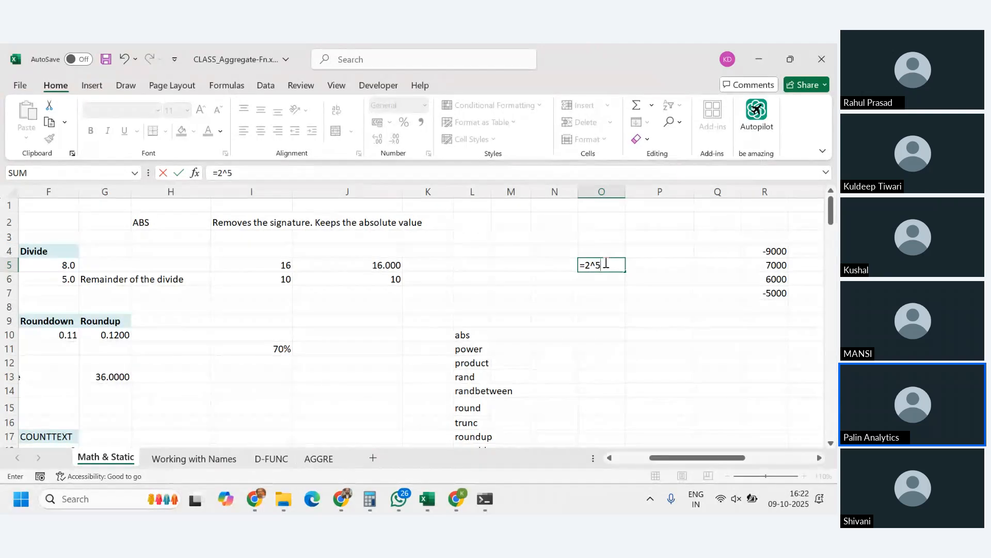
{"action": "key", "text": "Return"}
{"action": "left_click", "coordinate": [604, 262]}
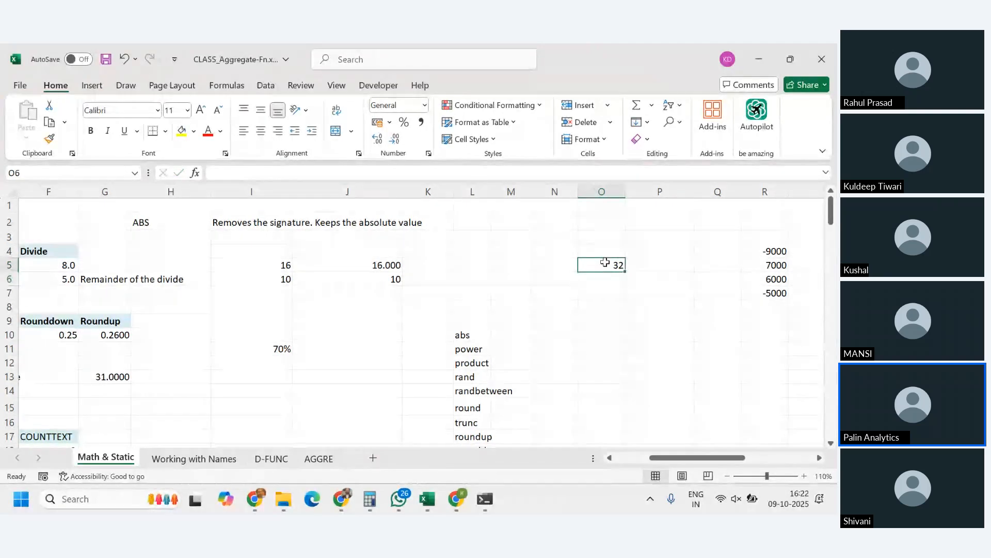
{"action": "left_click", "coordinate": [603, 279]}
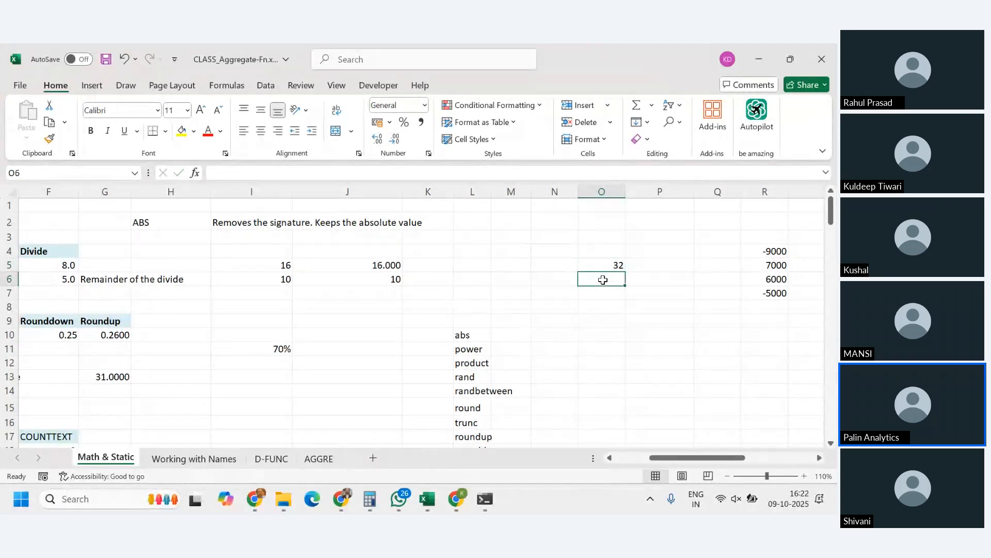
- Enter the formula =POWER(2,5) in cell O6, below the caret version of the same calculation
{"action": "type", "text": "=p"}
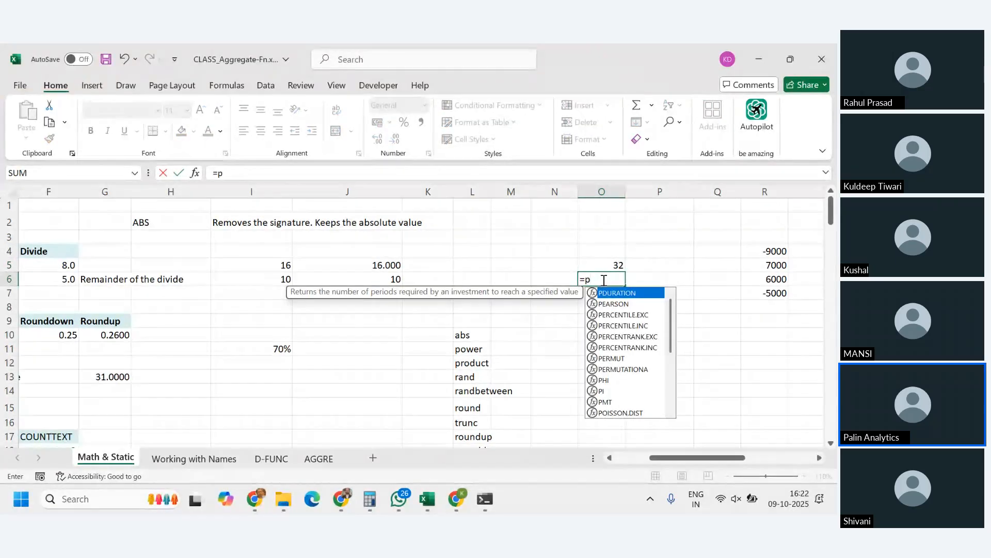
{"action": "type", "text": "ower(2,5"}
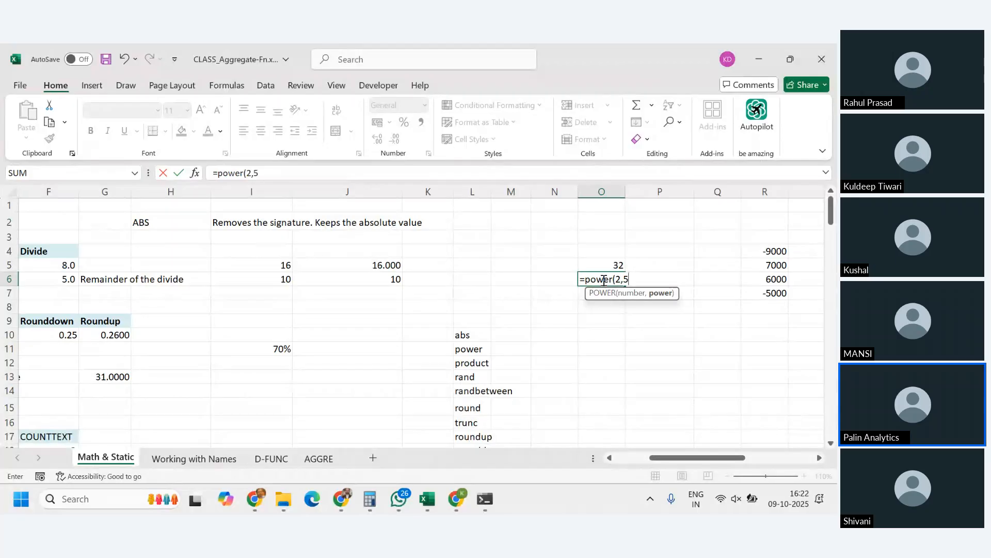
{"action": "type", "text": ")"}
{"action": "key", "text": "Return"}
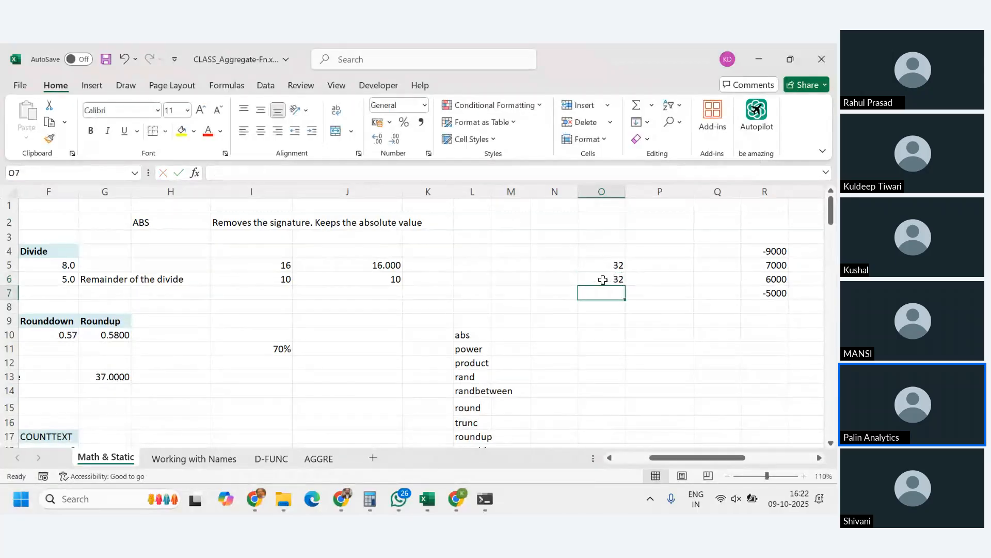
- Clear the two demonstration power formulas from O5:O6
{"action": "left_click_drag", "start_coordinate": [603, 279], "coordinate": [602, 265]}
{"action": "key", "text": "Delete"}
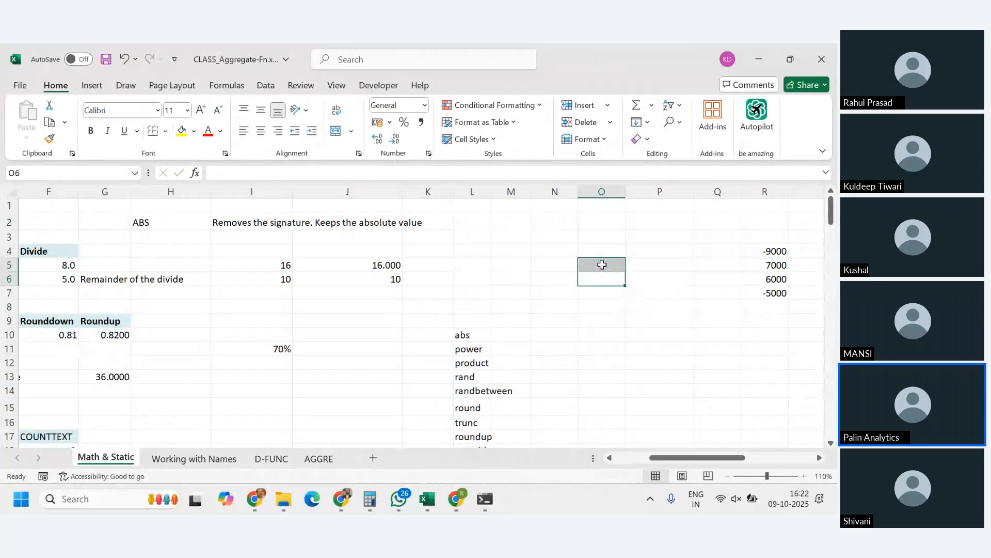
- Inspect the Product formulas in E5:E6 and the Divide formulas in F5:F6
{"action": "left_click_drag", "start_coordinate": [693, 458], "coordinate": [650, 458]}
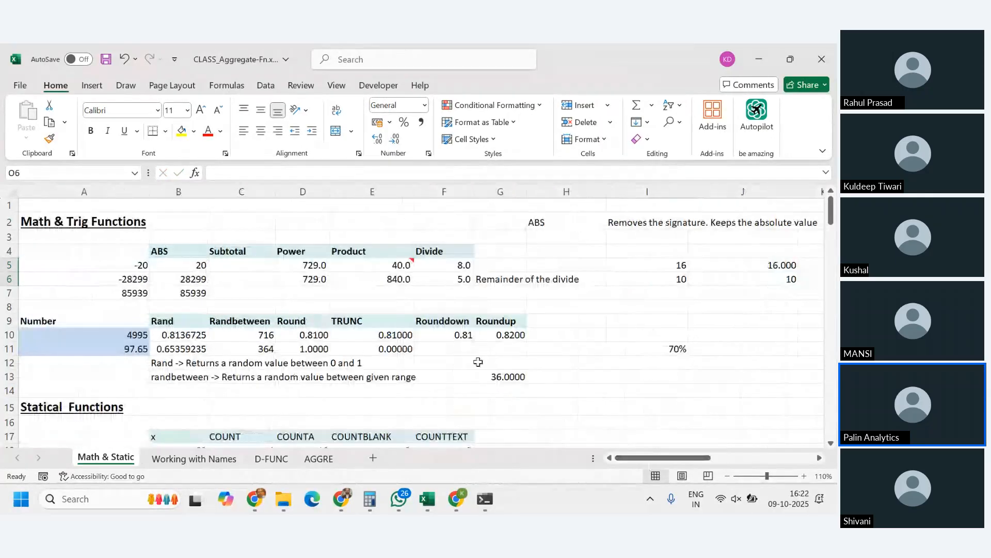
{"action": "left_click", "coordinate": [381, 262]}
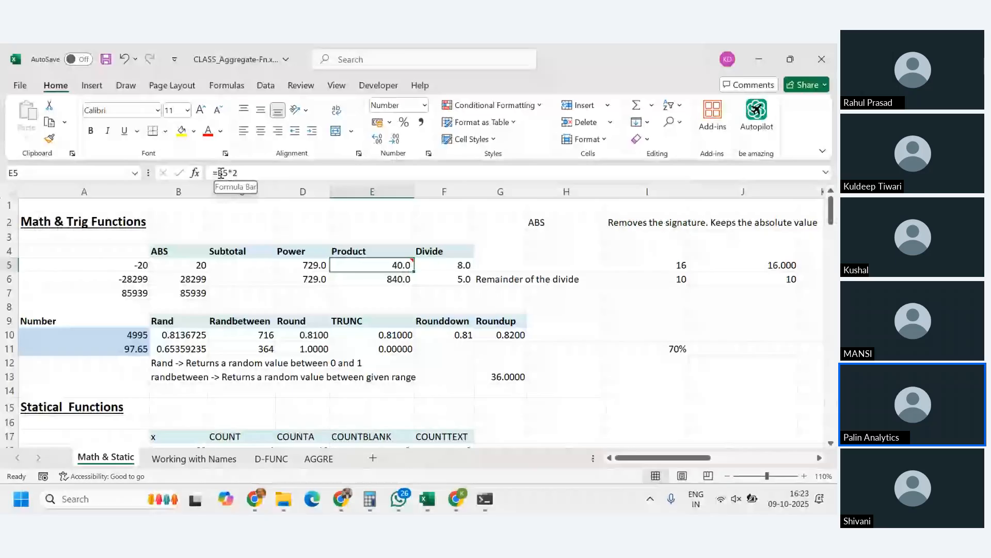
{"action": "left_click", "coordinate": [221, 172]}
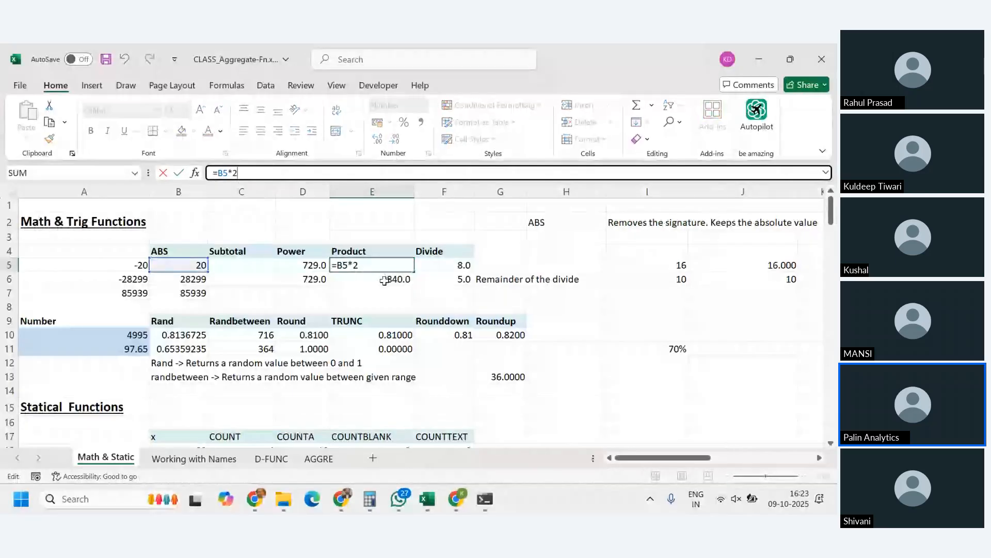
{"action": "key", "text": "Return"}
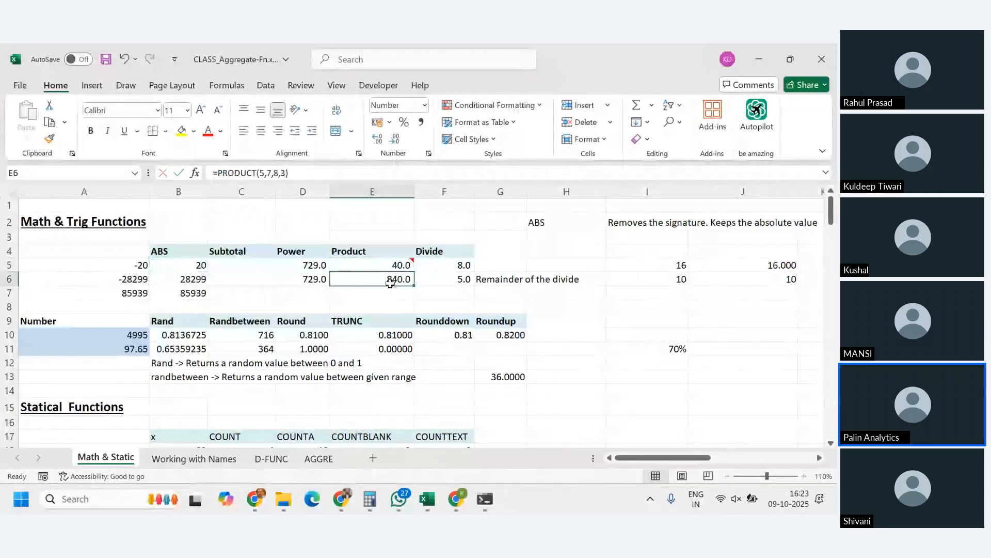
{"action": "left_click", "coordinate": [446, 265]}
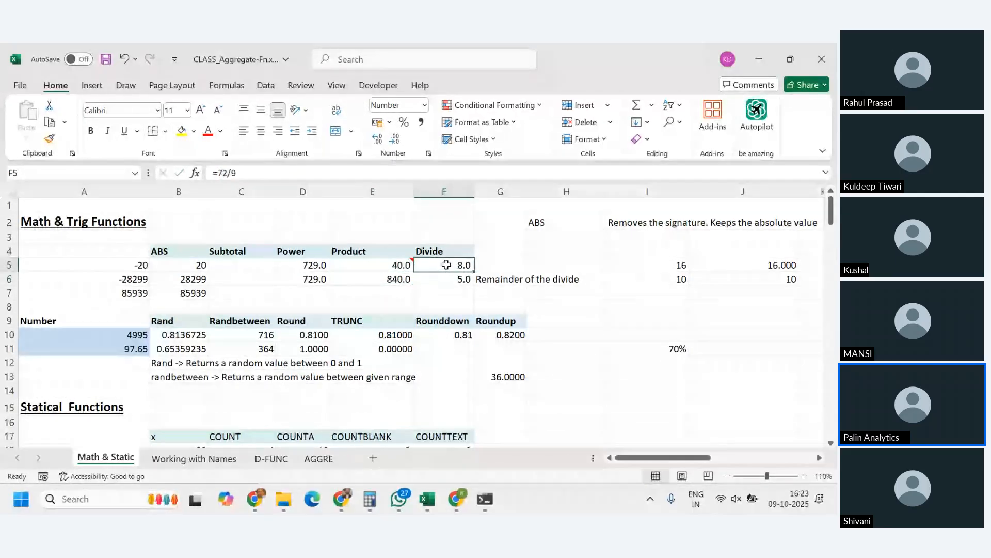
{"action": "key", "text": "Down"}
{"action": "left_click", "coordinate": [403, 268]}
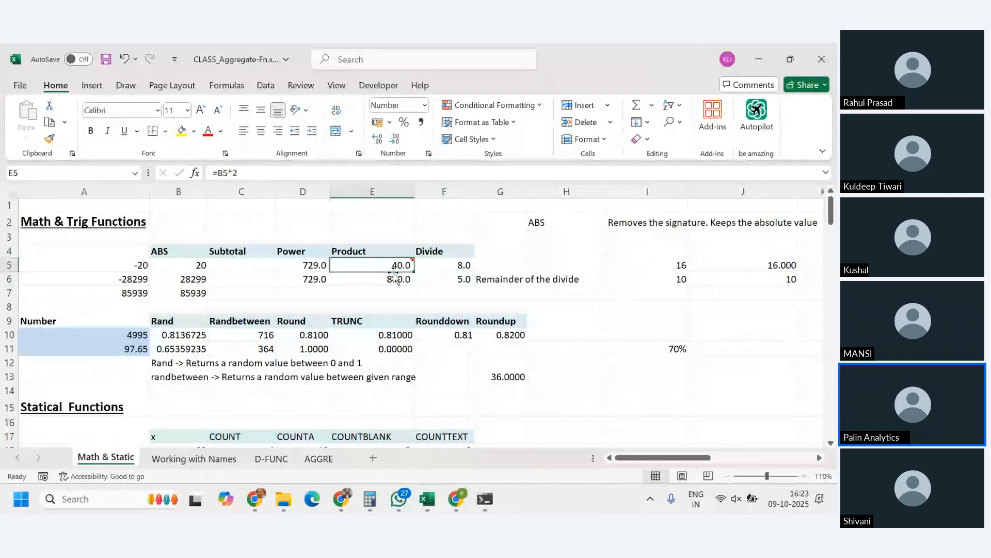
{"action": "left_click", "coordinate": [392, 277]}
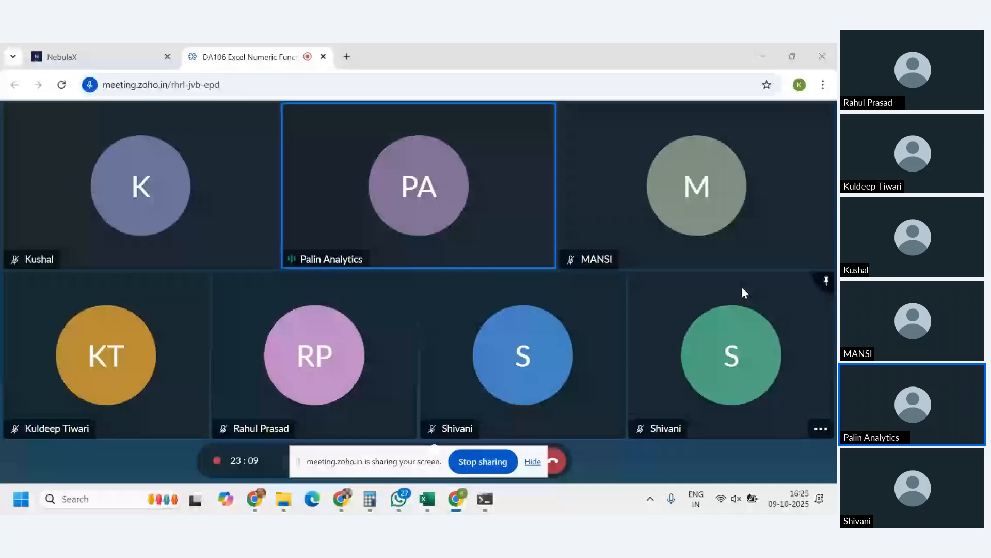
- Switch from the meeting window to the CLASS_Aggregate-Fn workbook in Excel and close the floating meeting preview
{"action": "mouse_move", "coordinate": [427, 499]}
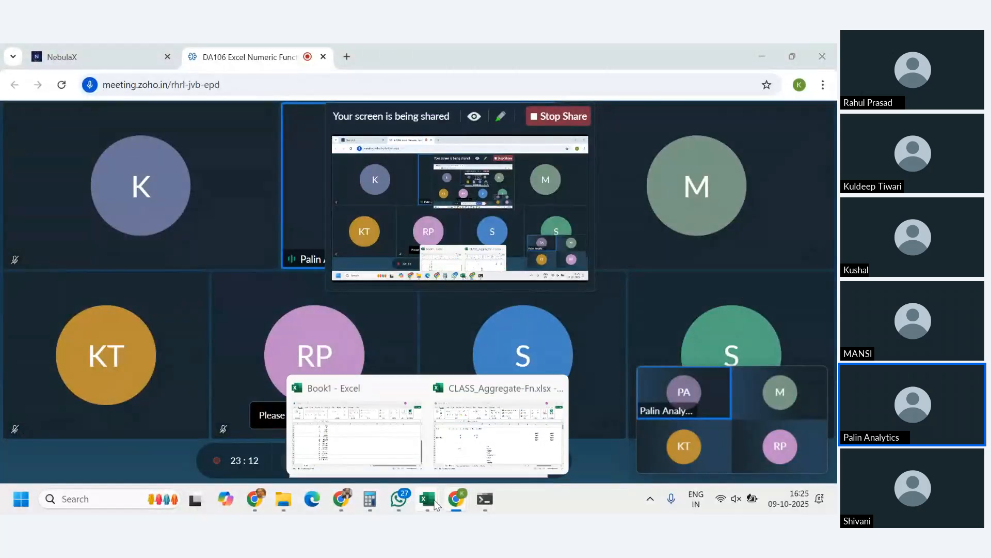
{"action": "mouse_move", "coordinate": [403, 437]}
{"action": "left_click", "coordinate": [511, 434]}
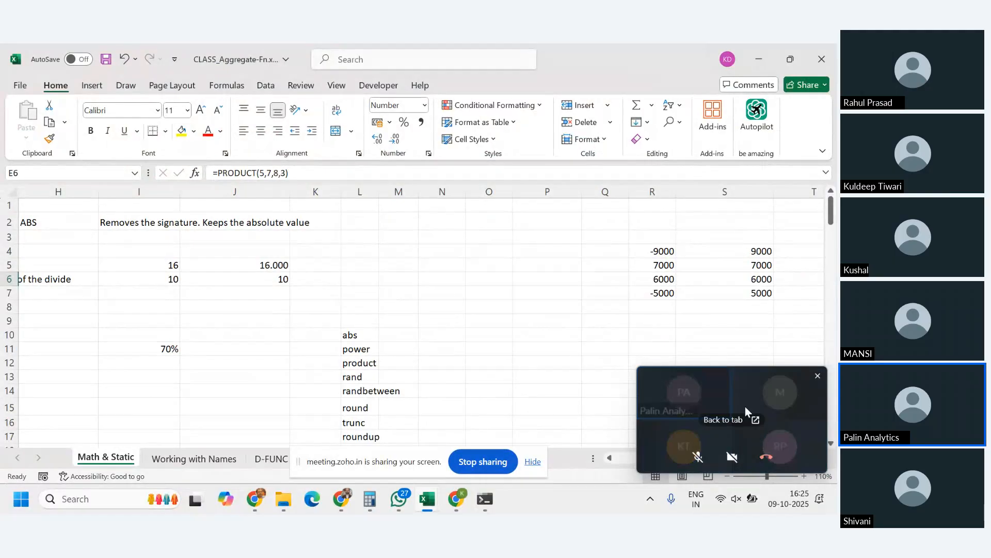
{"action": "left_click", "coordinate": [817, 376]}
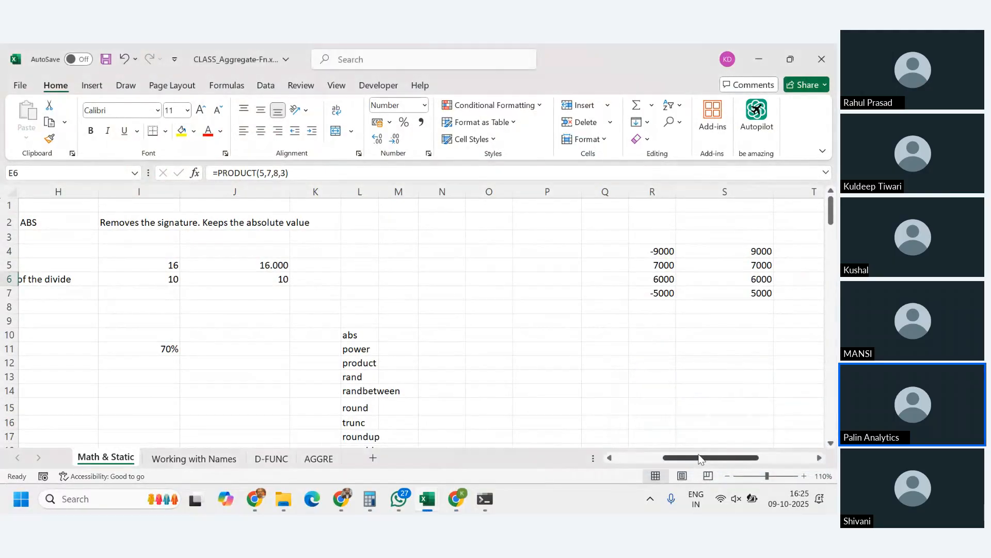
- Review the two Power formulas in D5 and D6, comparing the caret version with the POWER function
{"action": "left_click_drag", "start_coordinate": [697, 458], "coordinate": [649, 463]}
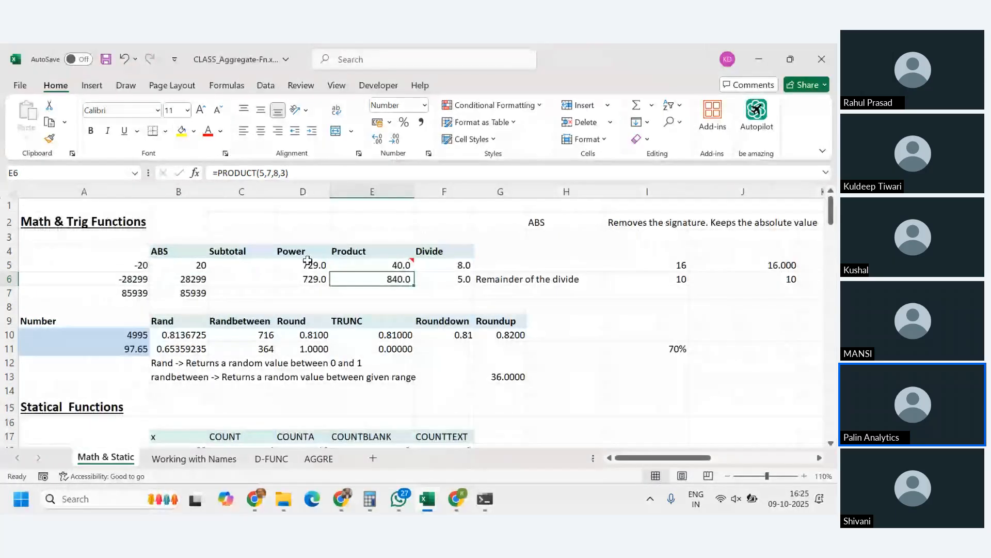
{"action": "left_click", "coordinate": [308, 262]}
{"action": "left_click_drag", "start_coordinate": [217, 173], "coordinate": [235, 173]}
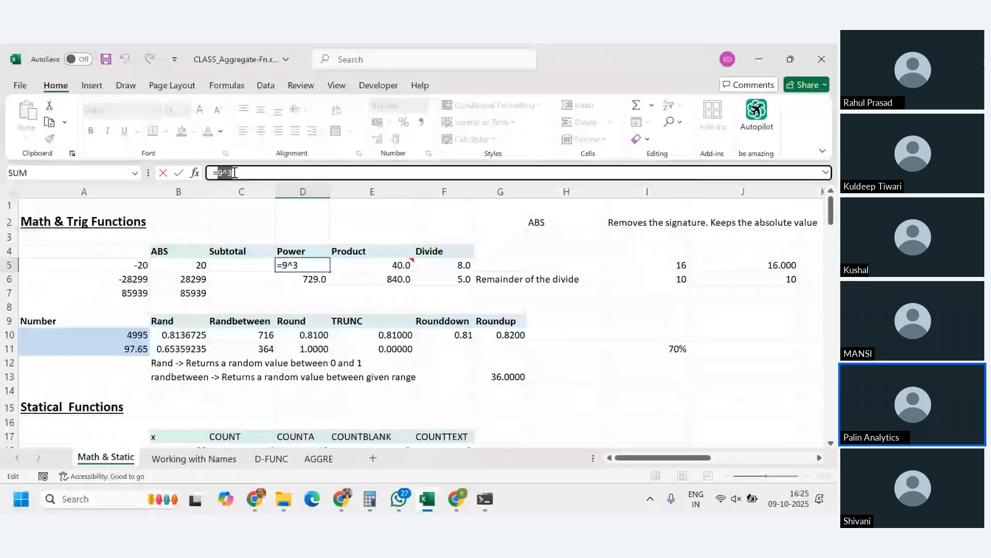
{"action": "key", "text": "Return"}
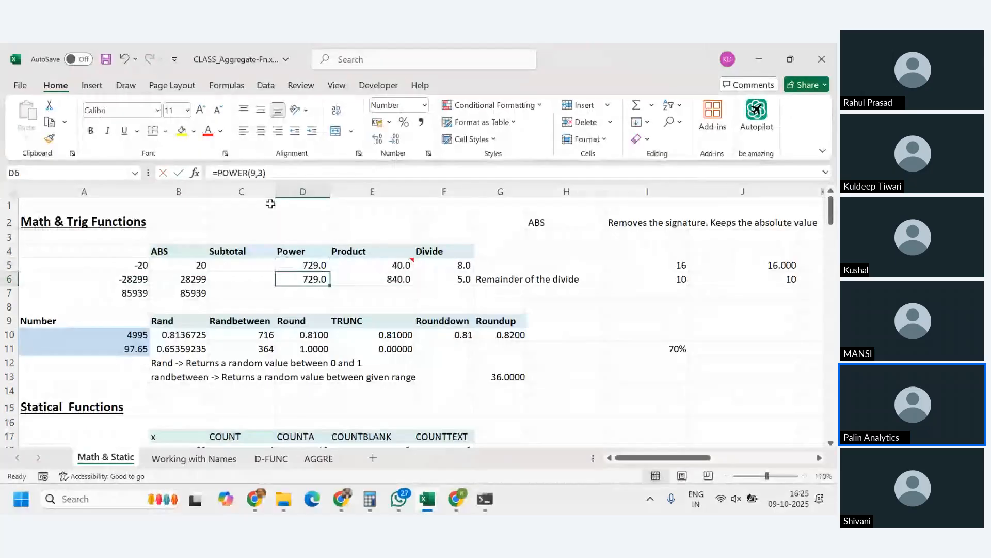
{"action": "mouse_move", "coordinate": [379, 265]}
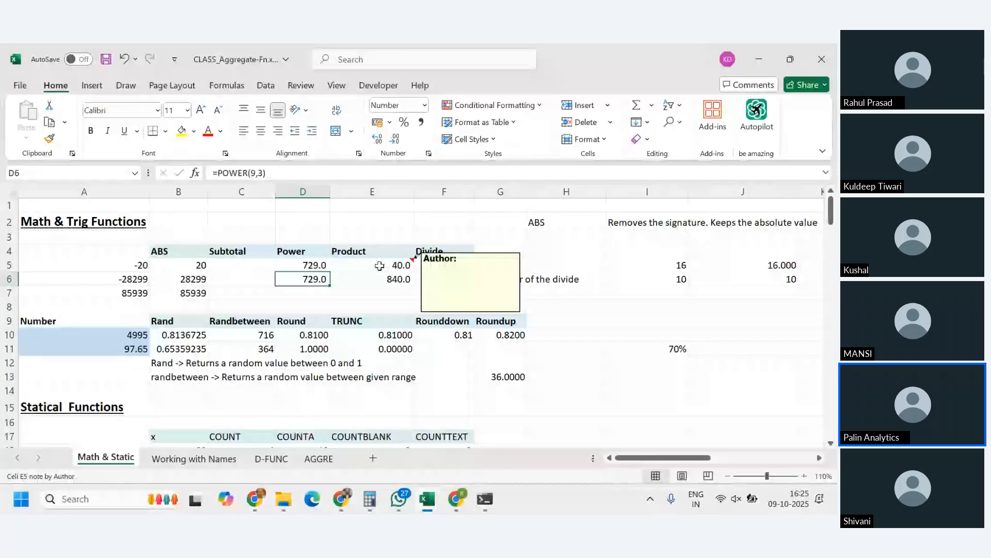
{"action": "key", "text": "Up"}
{"action": "key", "text": "Down"}
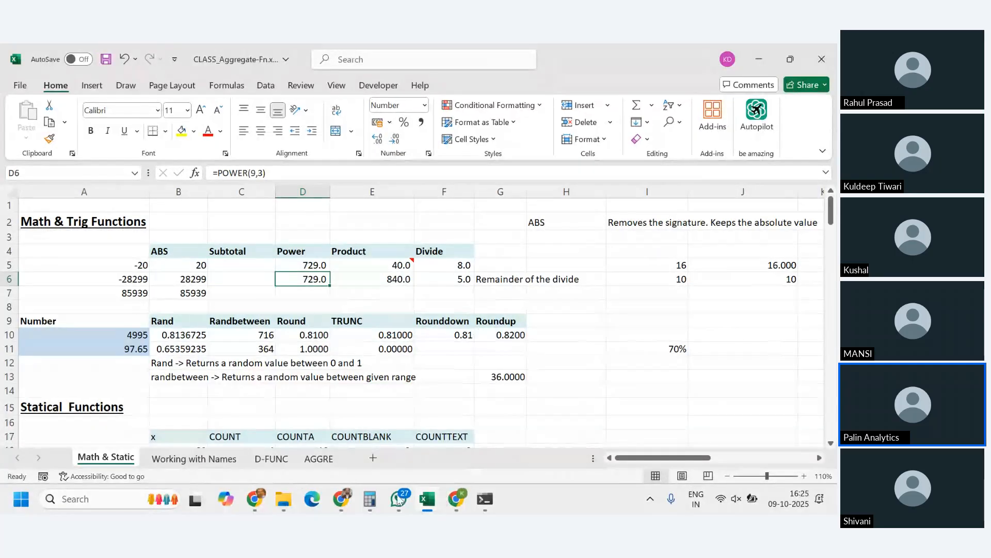
- Switch to the Book1 workbook and clear the number series and doubling formulas in D2:E31 of Sheet1
{"action": "mouse_move", "coordinate": [428, 500]}
{"action": "left_click", "coordinate": [363, 454]}
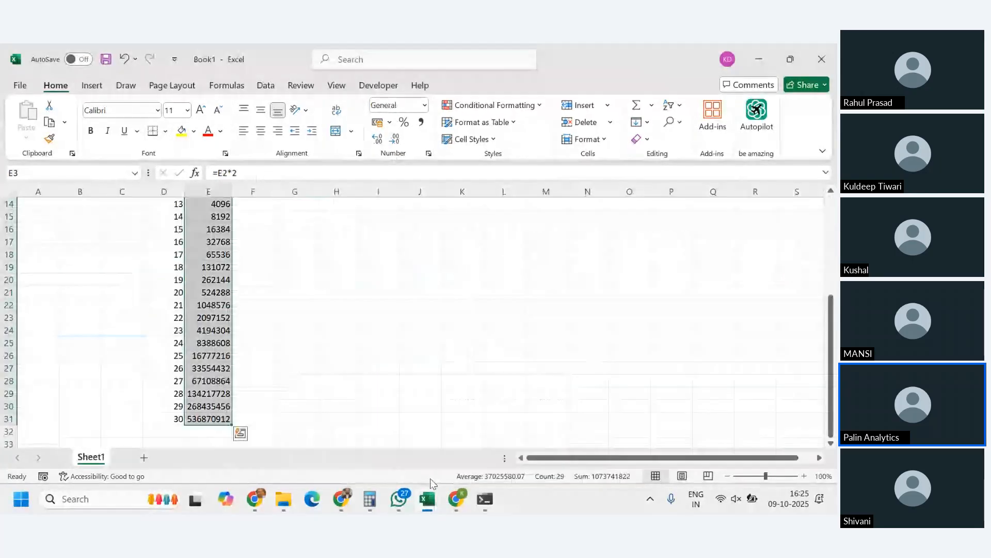
{"action": "scroll", "coordinate": [524, 228], "scroll_direction": "up", "scroll_amount": 5}
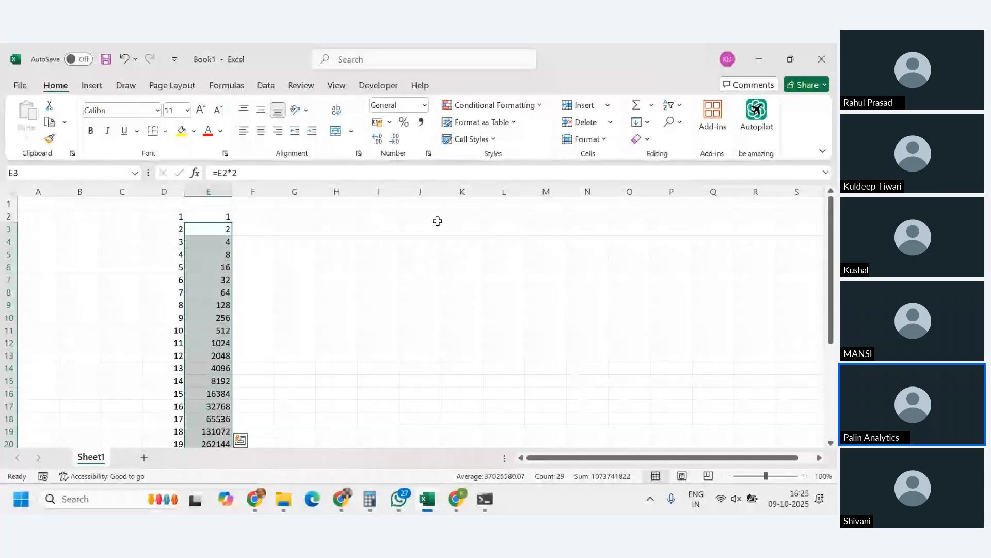
{"action": "left_click_drag", "start_coordinate": [165, 216], "coordinate": [219, 416]}
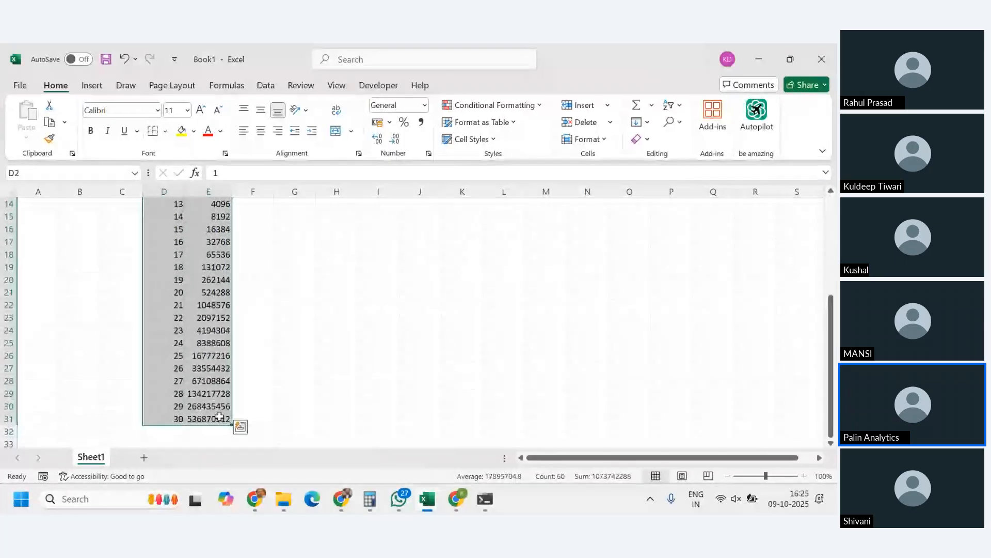
{"action": "key", "text": "Delete"}
{"action": "left_click", "coordinate": [156, 257]}
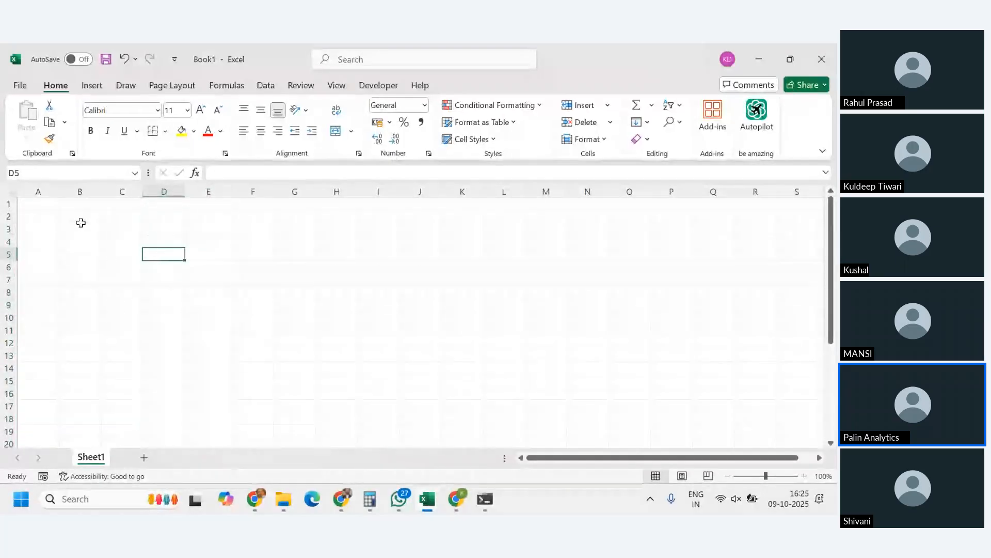
- Enter the numbers 3, 4, 5, 6 and 7 across cells B2:F2 of the empty sheet
{"action": "left_click", "coordinate": [88, 227]}
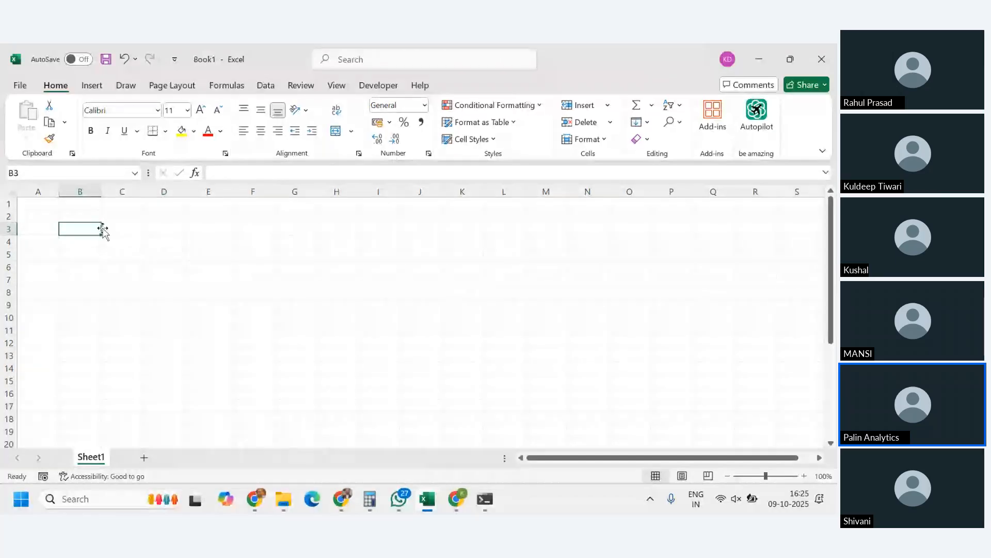
{"action": "key", "text": "Up"}
{"action": "key", "text": "Up"}
{"action": "key", "text": "Down"}
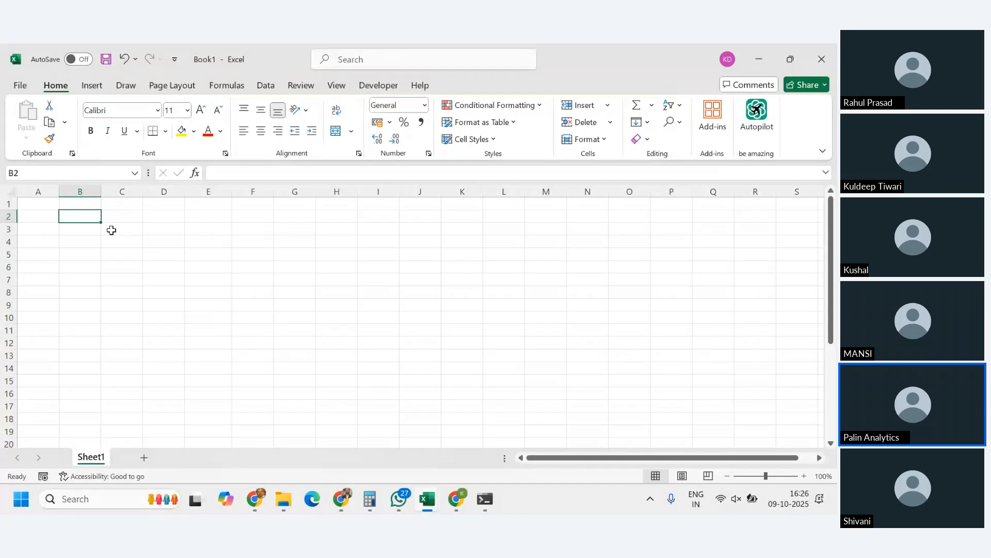
{"action": "key", "text": "F2"}
{"action": "type", "text": "3"}
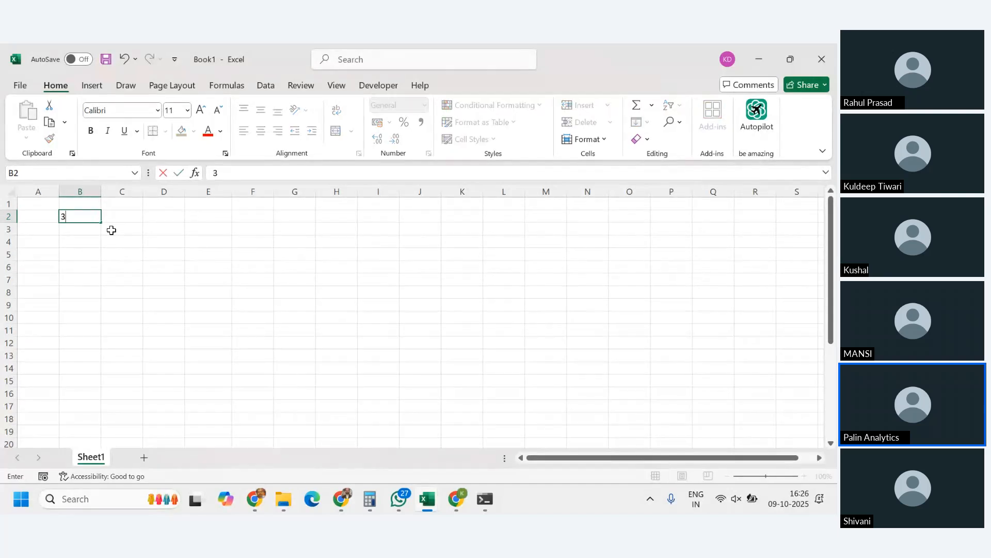
{"action": "key", "text": "Tab"}
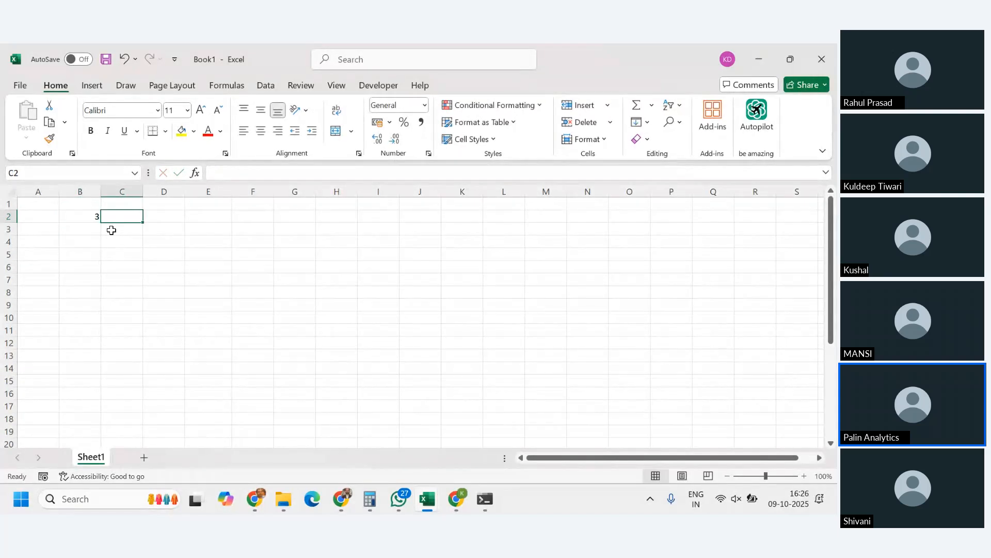
{"action": "type", "text": "4"}
{"action": "key", "text": "Tab"}
{"action": "type", "text": "5"}
{"action": "key", "text": "Tab"}
{"action": "type", "text": "6"}
{"action": "key", "text": "Tab"}
{"action": "type", "text": "7"}
{"action": "key", "text": "Return"}
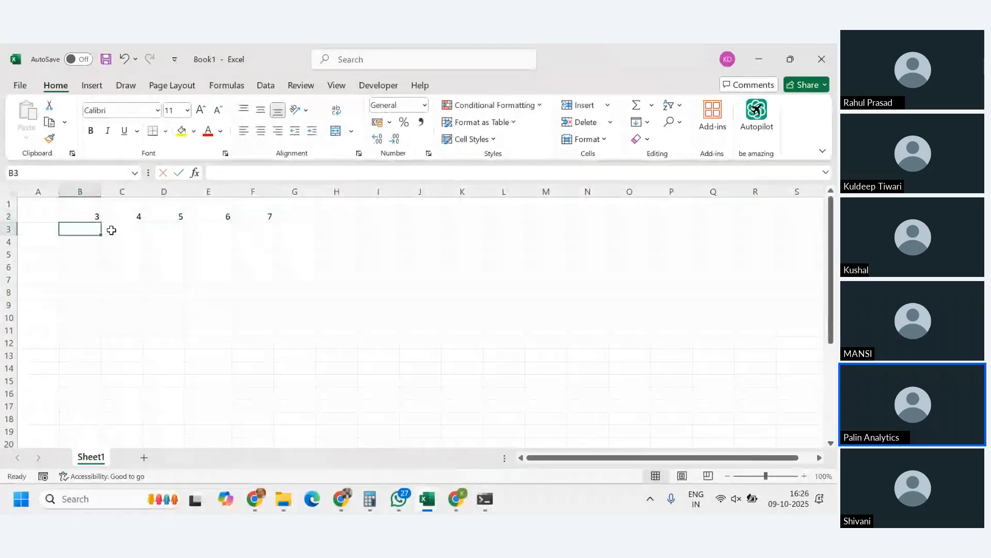
- Enter the numbers 7, 8, 9, 6 and 54 across cells B3:F3
{"action": "type", "text": "7"}
{"action": "key", "text": "Tab"}
{"action": "type", "text": "8"}
{"action": "key", "text": "Tab"}
{"action": "type", "text": "9"}
{"action": "key", "text": "Tab"}
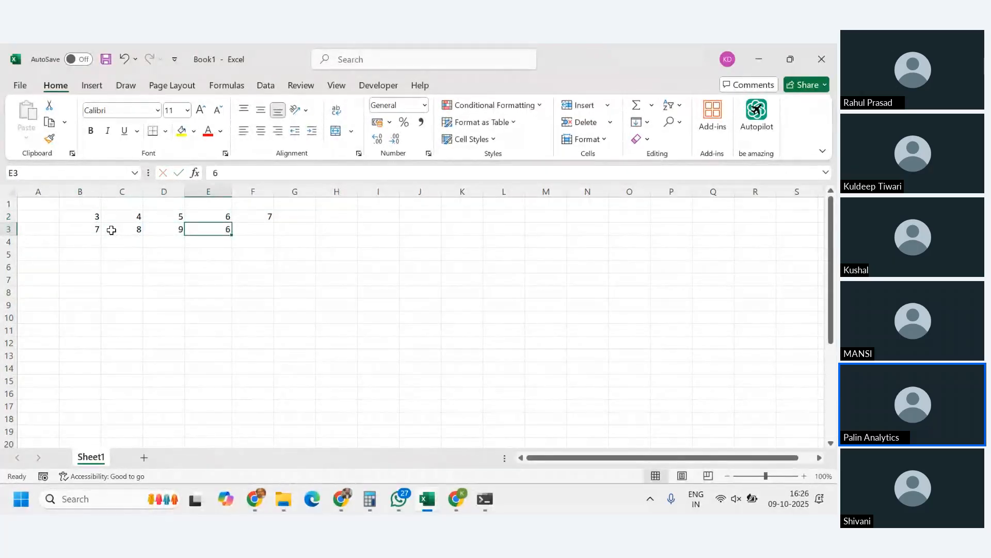
{"action": "type", "text": "6"}
{"action": "key", "text": "Tab"}
{"action": "type", "text": "54"}
{"action": "key", "text": "Tab"}
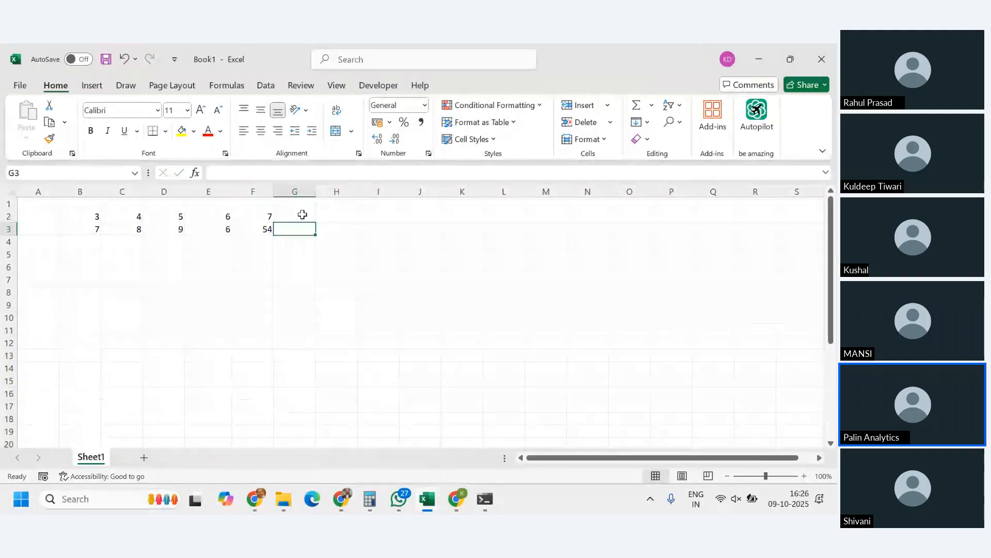
- Enter the multiplication formula =B2*C2*D2*E2 in cell G2, accepting the correction of the trailing operator
{"action": "left_click", "coordinate": [303, 215]}
{"action": "type", "text": "="}
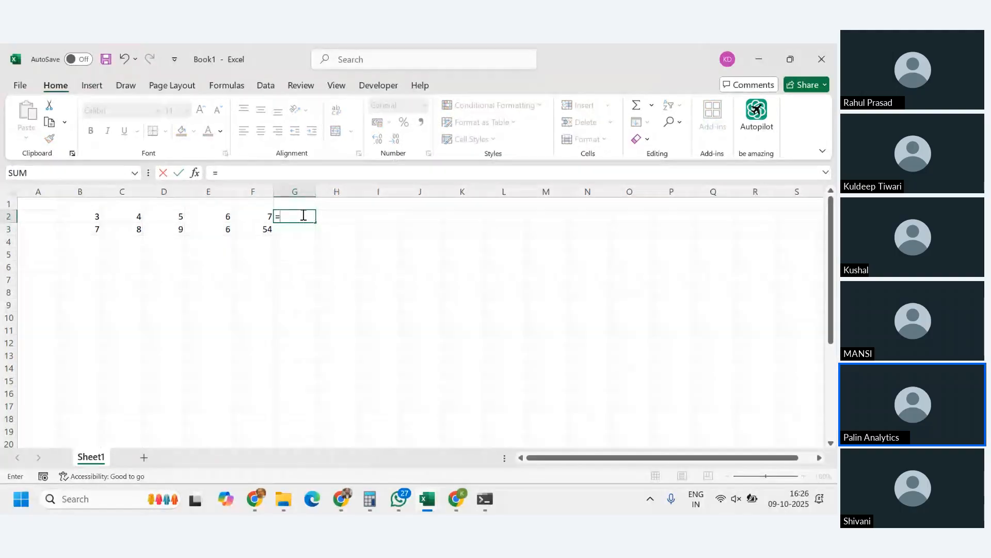
{"action": "left_click", "coordinate": [93, 217]}
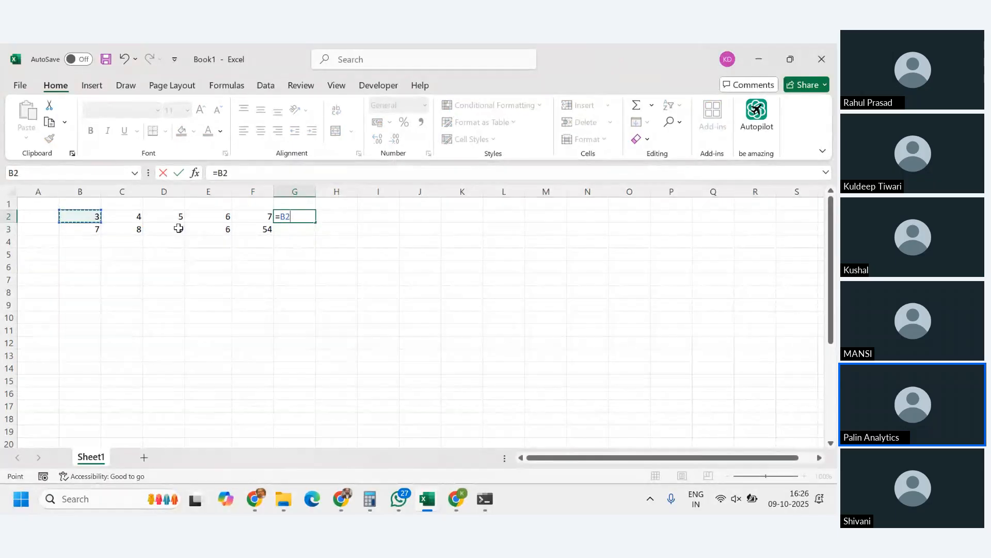
{"action": "type", "text": "*"}
{"action": "left_click", "coordinate": [124, 215]}
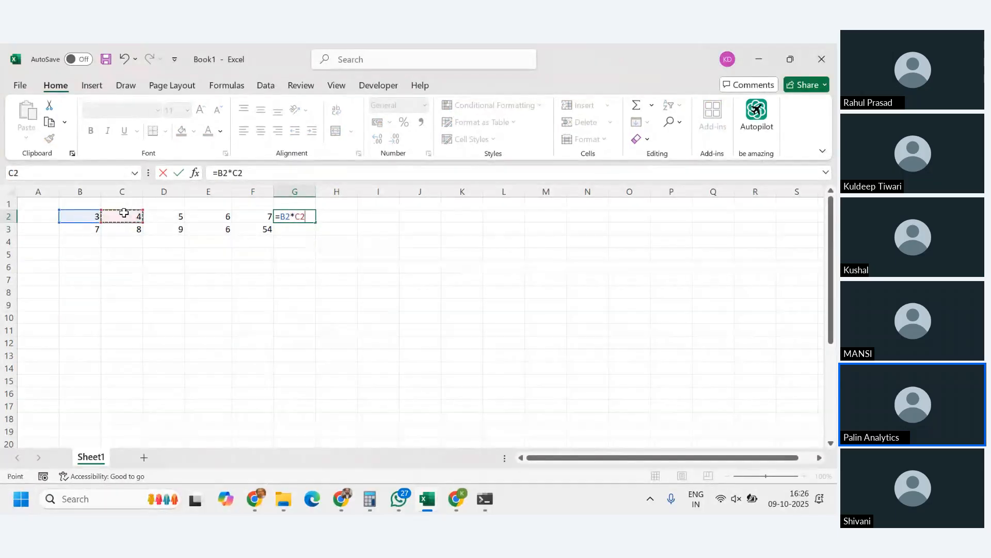
{"action": "type", "text": "*"}
{"action": "left_click", "coordinate": [165, 218]}
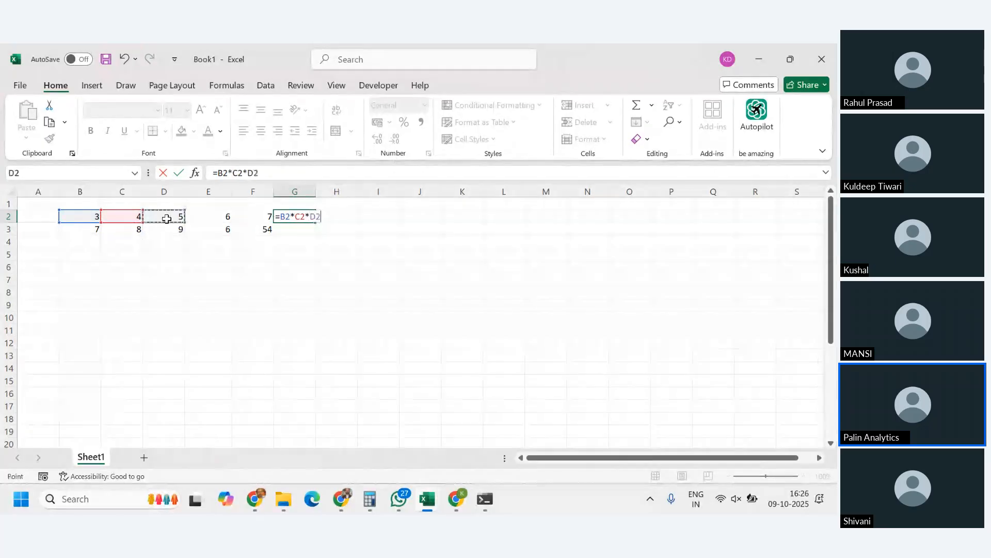
{"action": "type", "text": "*"}
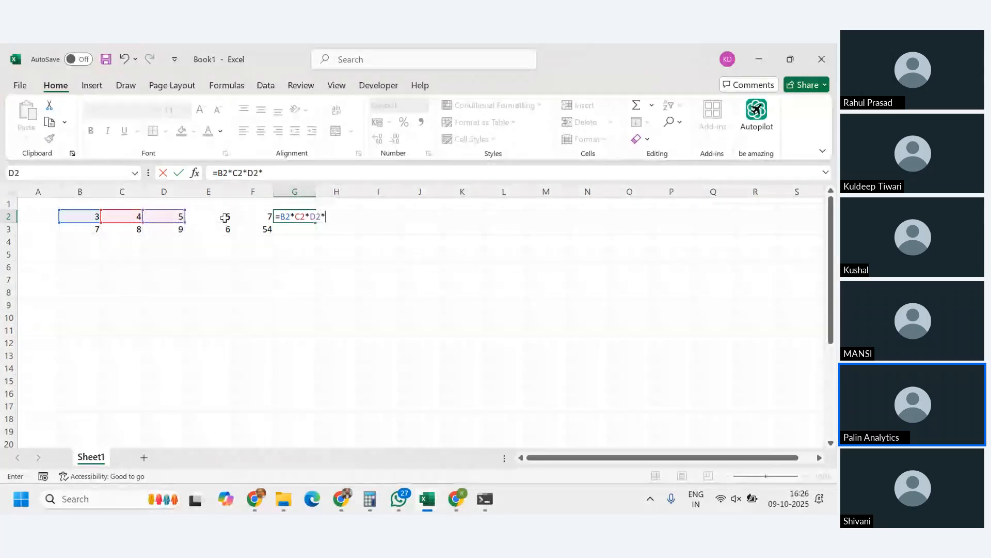
{"action": "left_click", "coordinate": [226, 219]}
{"action": "type", "text": "*"}
{"action": "key", "text": "Return"}
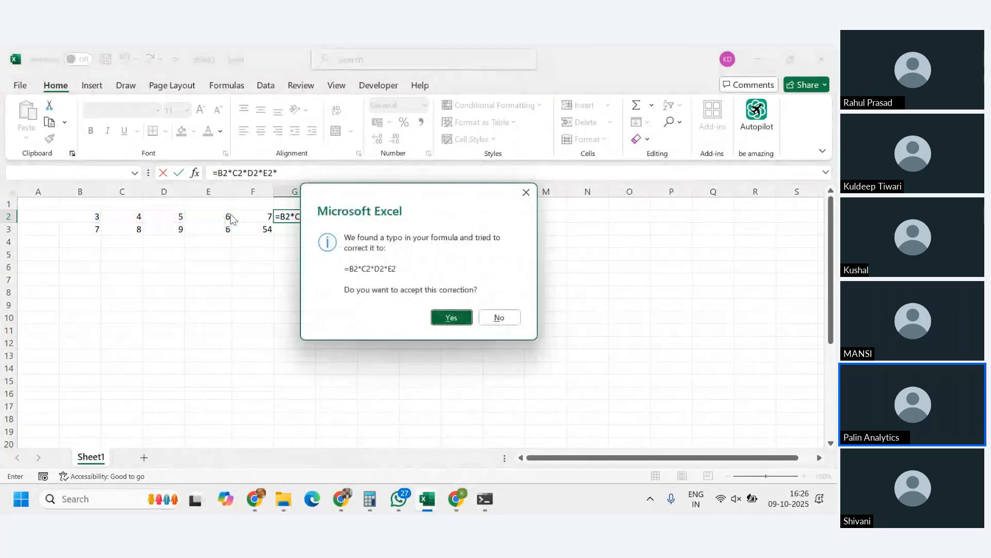
{"action": "left_click", "coordinate": [452, 317]}
- Extend the multiplication formula in G2 with F2 so it reads =B2*C2*D2*E2*F2
{"action": "left_click", "coordinate": [294, 216]}
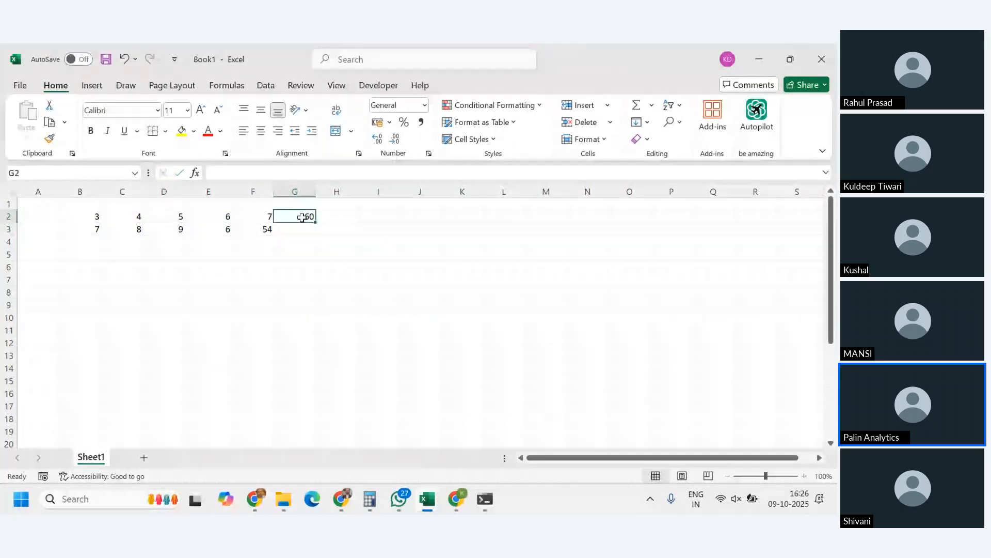
{"action": "left_click", "coordinate": [289, 173]}
{"action": "key", "text": "Escape"}
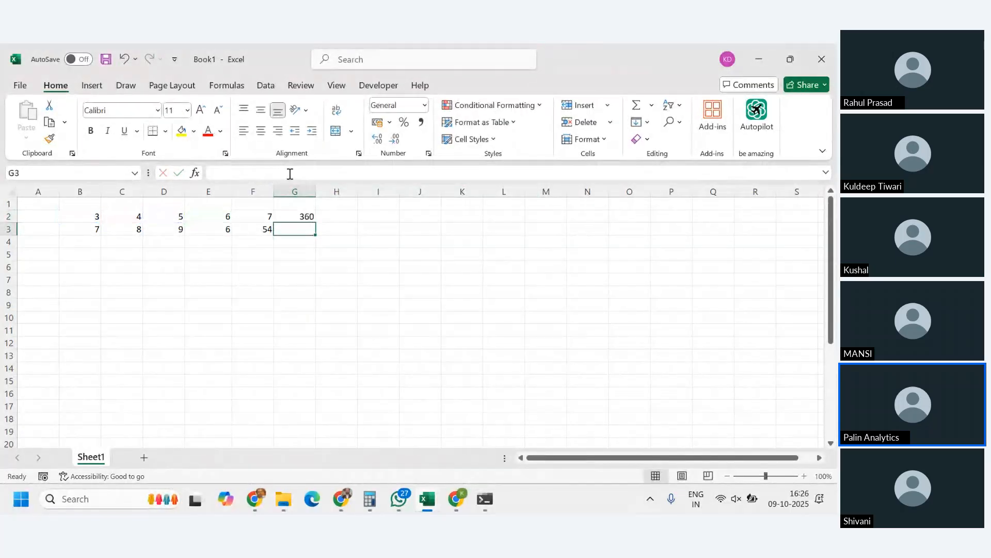
{"action": "left_click", "coordinate": [296, 216]}
{"action": "double_click", "coordinate": [301, 216]}
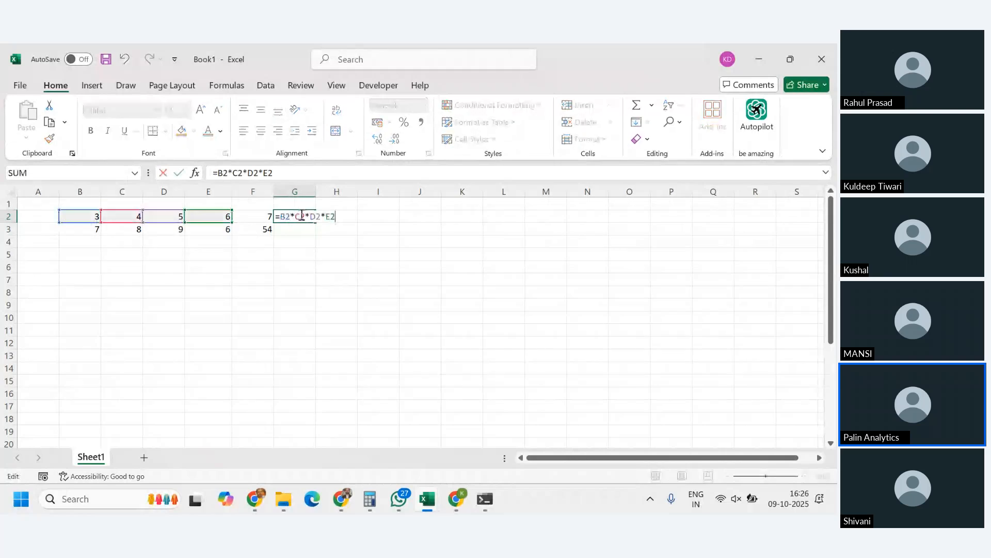
{"action": "type", "text": "*"}
{"action": "left_click", "coordinate": [260, 215]}
{"action": "key", "text": "Return"}
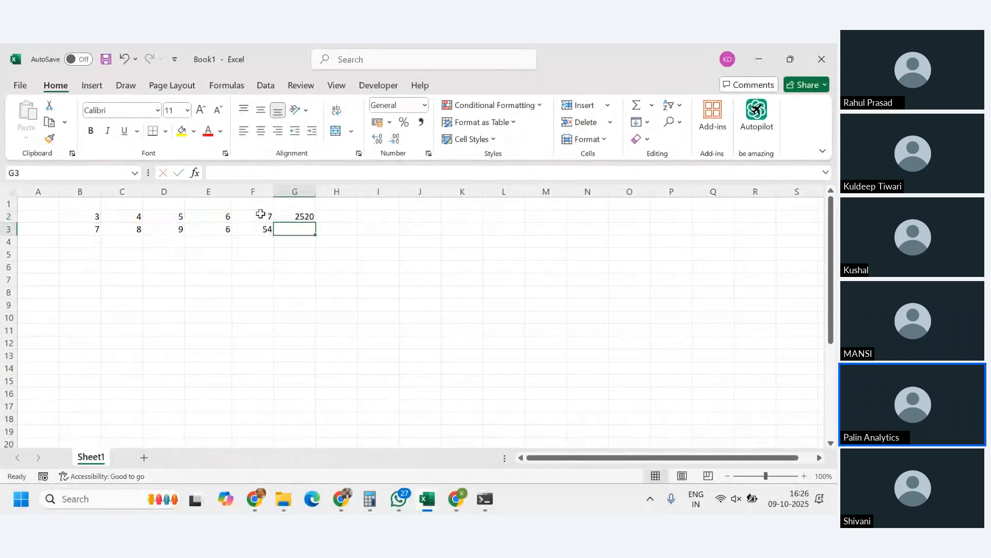
- Fill the multiplication formula from G2 down to G3 and check the two results
{"action": "left_click", "coordinate": [295, 216]}
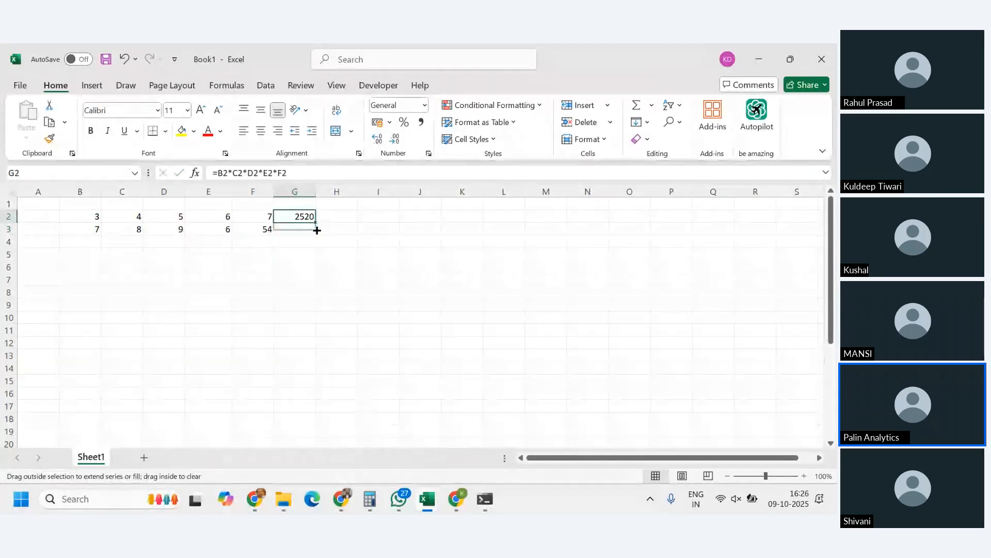
{"action": "double_click", "coordinate": [316, 225]}
{"action": "left_click", "coordinate": [420, 249]}
{"action": "left_click", "coordinate": [294, 220]}
{"action": "left_click_drag", "start_coordinate": [294, 220], "coordinate": [289, 228]}
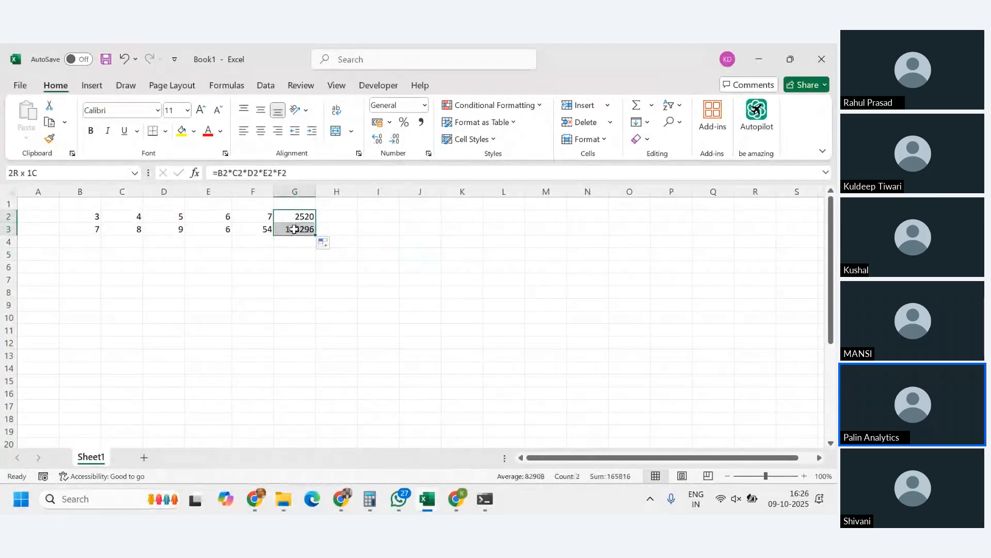
{"action": "left_click", "coordinate": [394, 227]}
{"action": "left_click", "coordinate": [289, 216]}
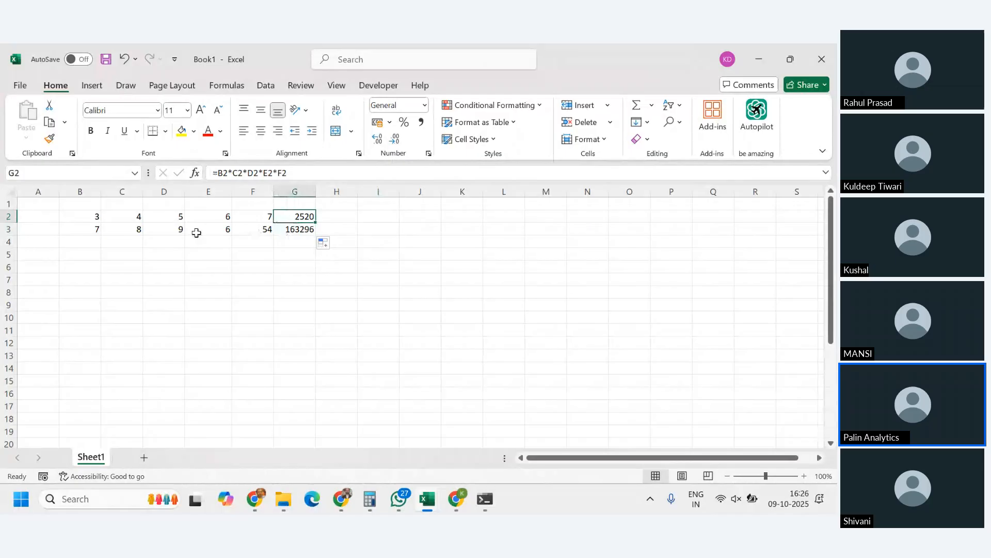
- Clear the numbers in cells D2 and C3 to leave a blank in each row
{"action": "left_click", "coordinate": [156, 217]}
{"action": "key", "text": "Delete"}
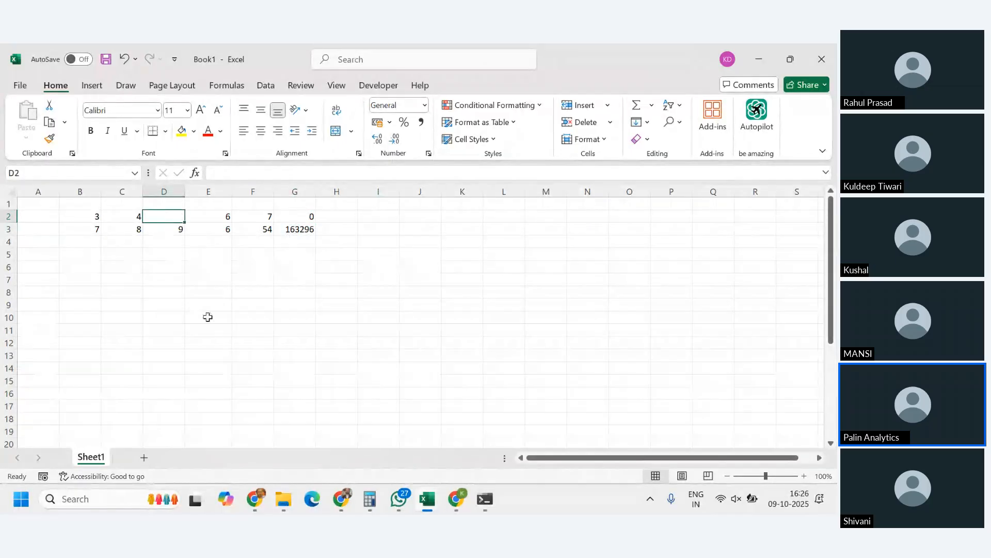
{"action": "left_click", "coordinate": [127, 233]}
{"action": "type", "text": "="}
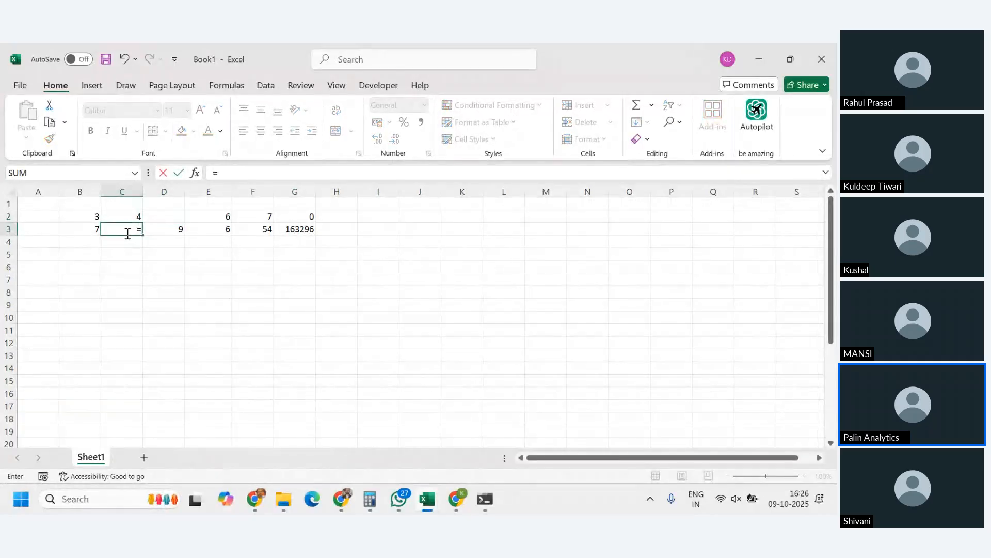
{"action": "key", "text": "Escape"}
{"action": "key", "text": "Delete"}
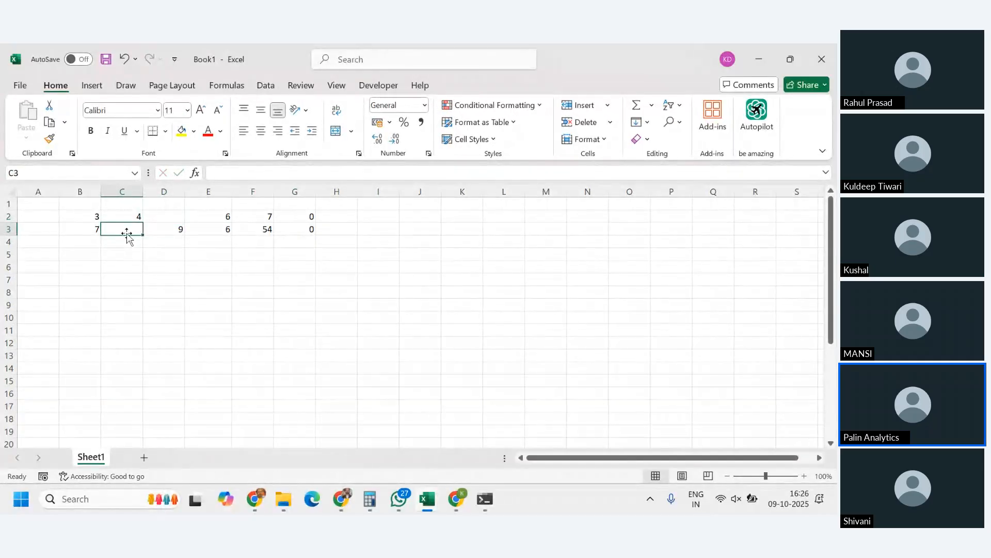
- Enter the formula =PRODUCT(B2:F2) in cell I2
{"action": "left_click", "coordinate": [385, 219]}
{"action": "type", "text": "=pro"}
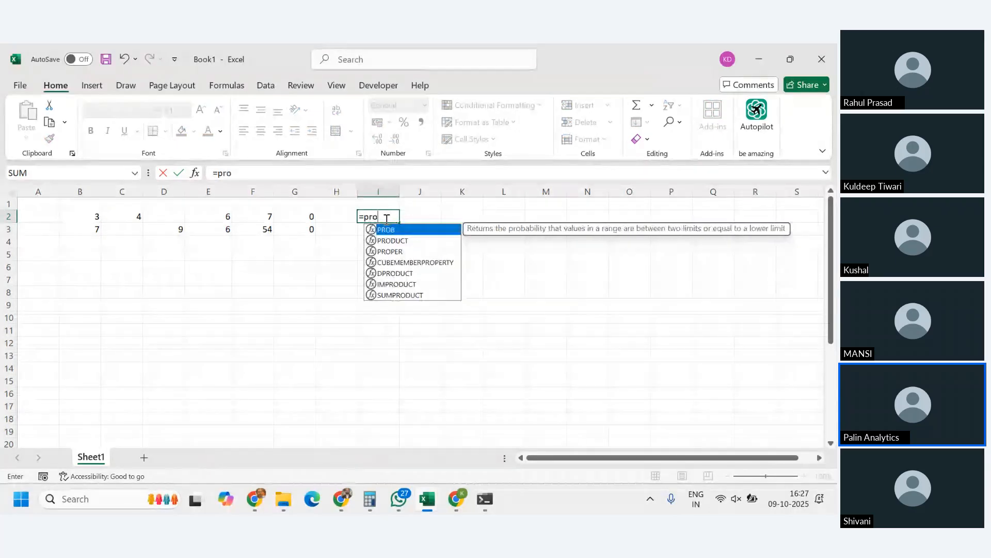
{"action": "type", "text": "duct("}
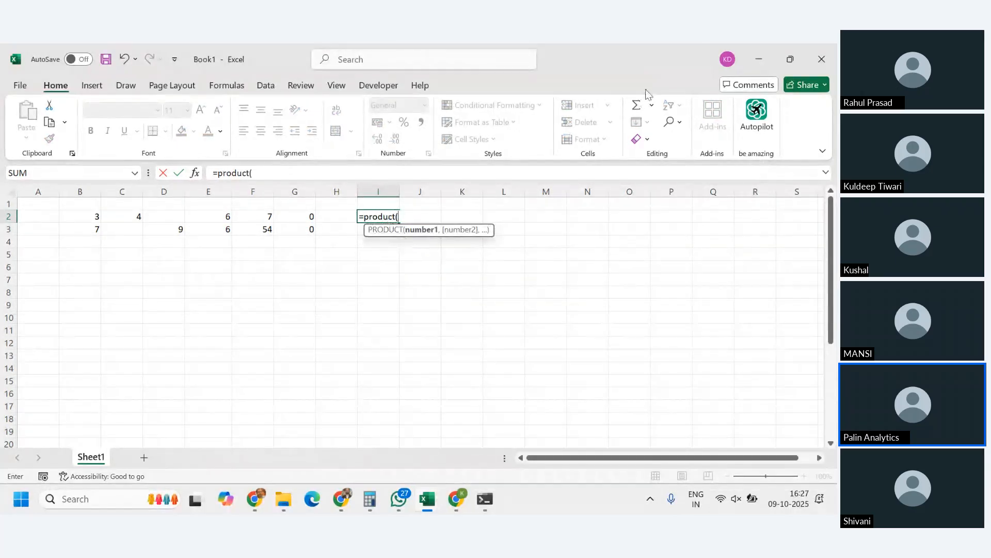
{"action": "left_click_drag", "start_coordinate": [101, 216], "coordinate": [261, 217]}
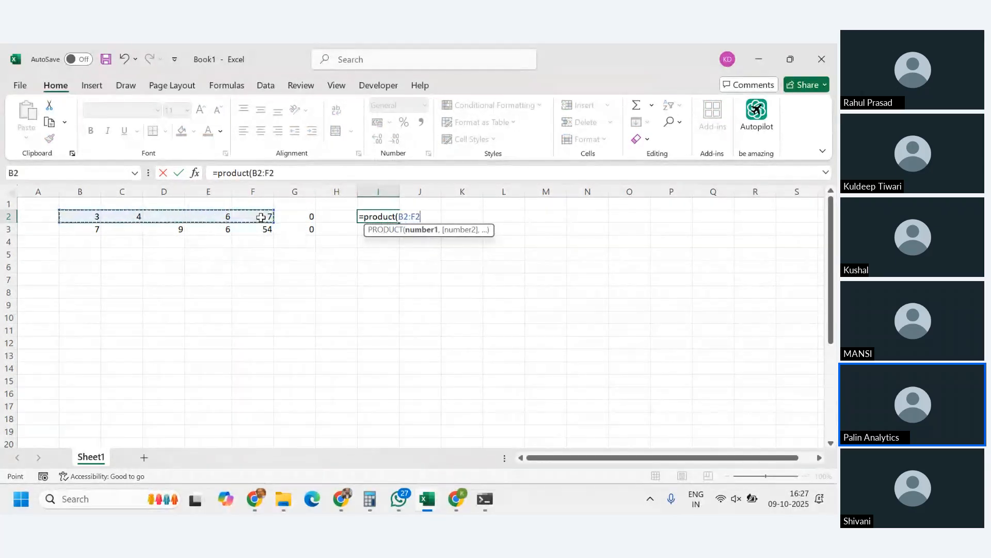
{"action": "key", "text": "Return"}
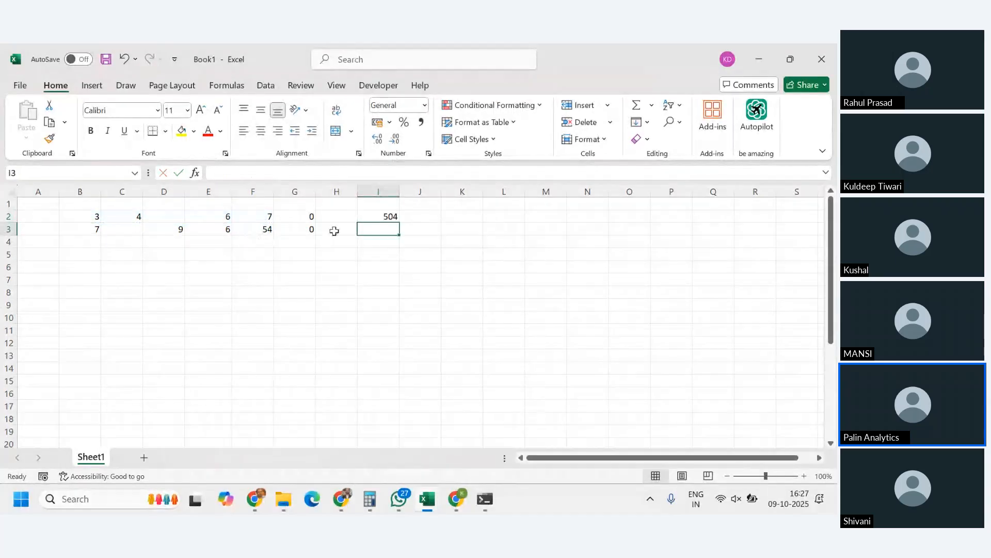
- Fill the PRODUCT formula from I2 down to I3 and check it against the numbers in B3:F3
{"action": "left_click", "coordinate": [389, 217]}
{"action": "left_click_drag", "start_coordinate": [399, 235], "coordinate": [369, 232]}
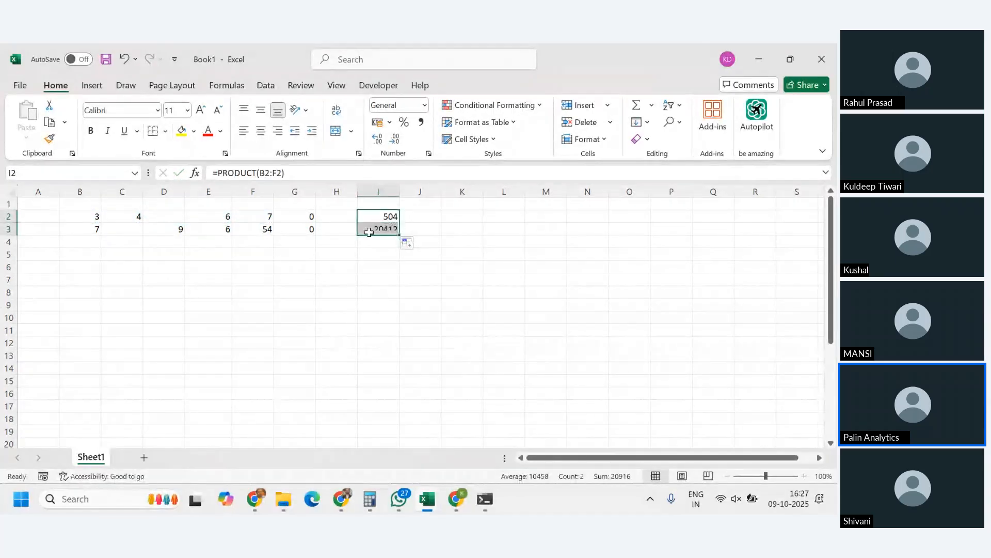
{"action": "left_click", "coordinate": [173, 217]}
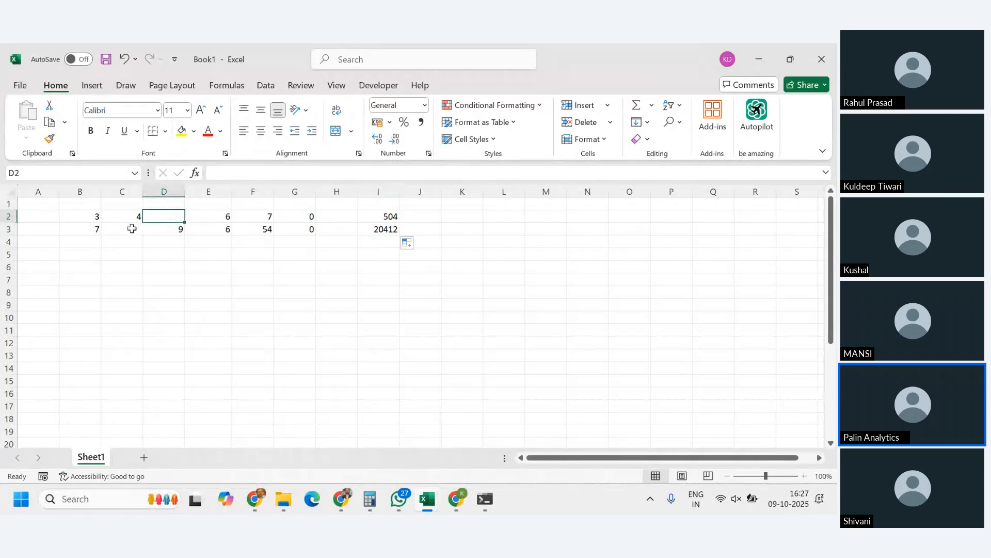
{"action": "left_click", "coordinate": [132, 228]}
{"action": "left_click_drag", "start_coordinate": [97, 230], "coordinate": [243, 229]}
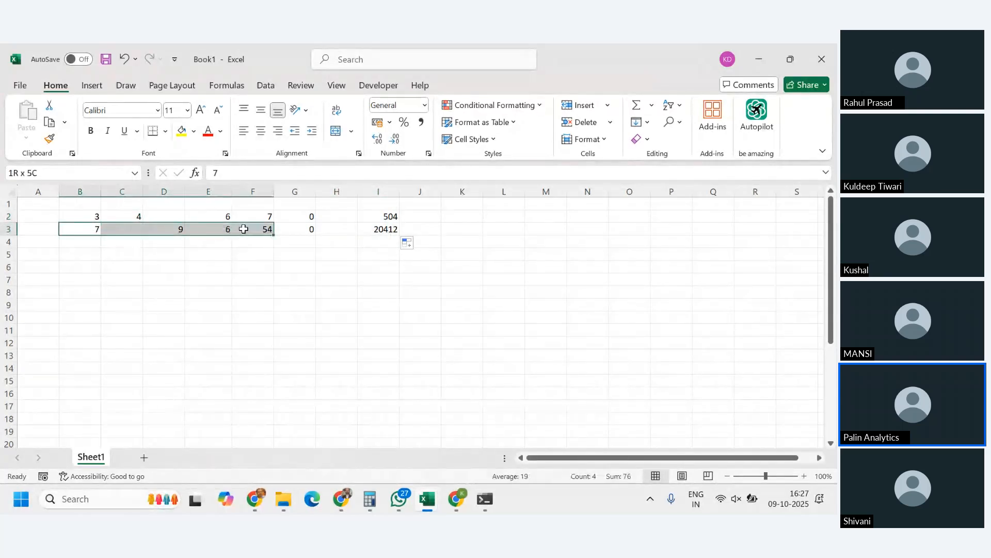
{"action": "left_click", "coordinate": [381, 229]}
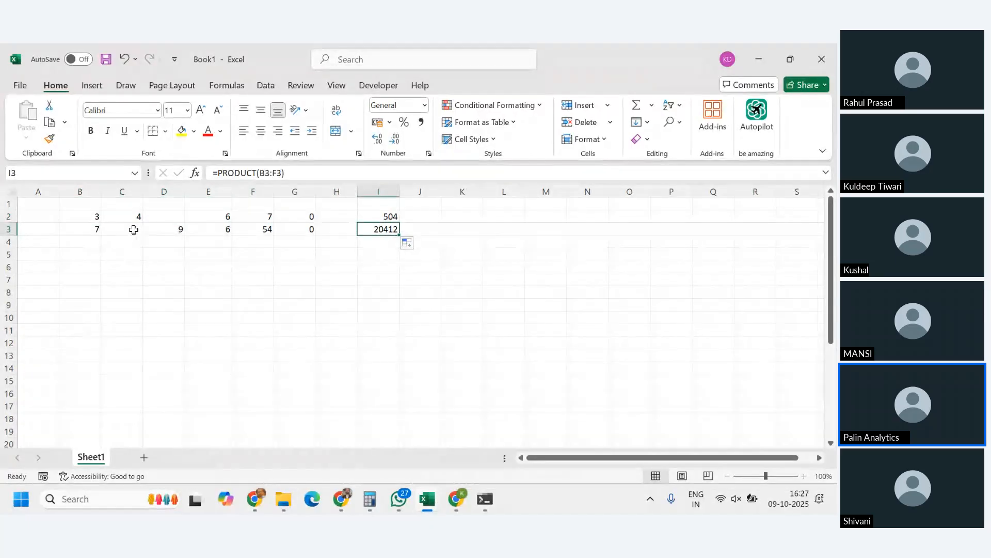
- Try a 0 in cell C3 to test its effect on the PRODUCT formula, and clear the cell again
{"action": "left_click", "coordinate": [133, 230]}
{"action": "type", "text": "0"}
{"action": "key", "text": "Return"}
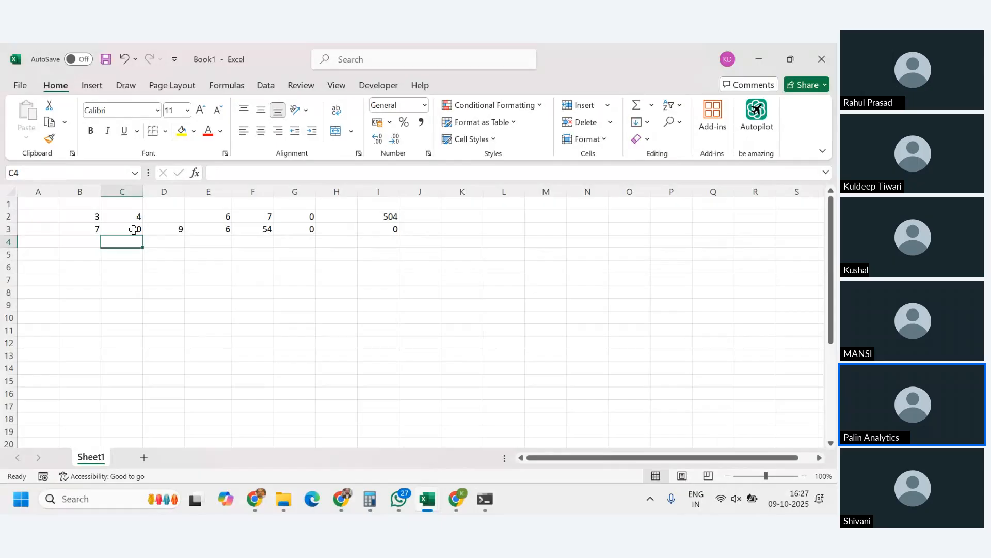
{"action": "left_click", "coordinate": [134, 230]}
{"action": "key", "text": "Delete"}
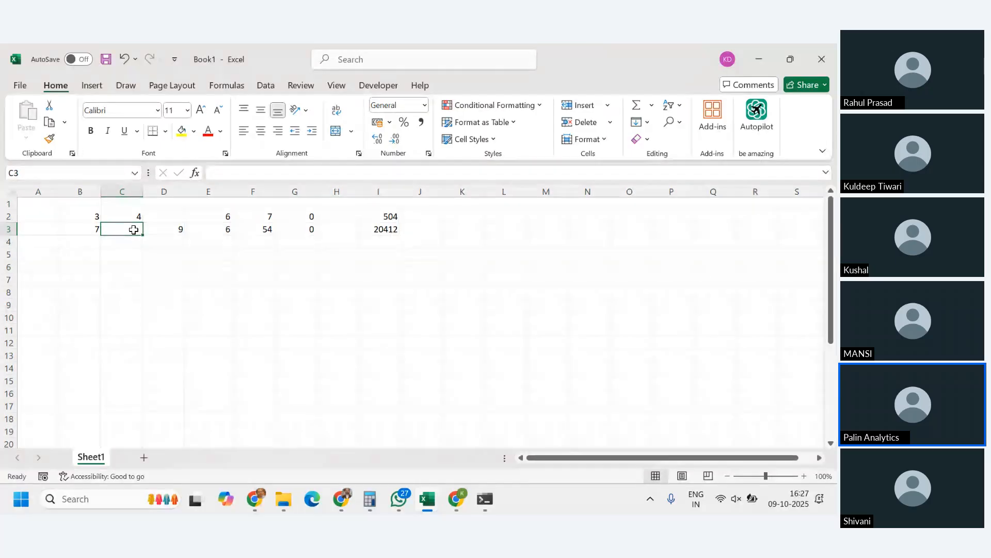
- Compare the multiplication results in G2:G3 with the PRODUCT results in I2:I3, and switch to the CLASS_Aggregate-Fn workbook
{"action": "left_click_drag", "start_coordinate": [309, 217], "coordinate": [299, 230]}
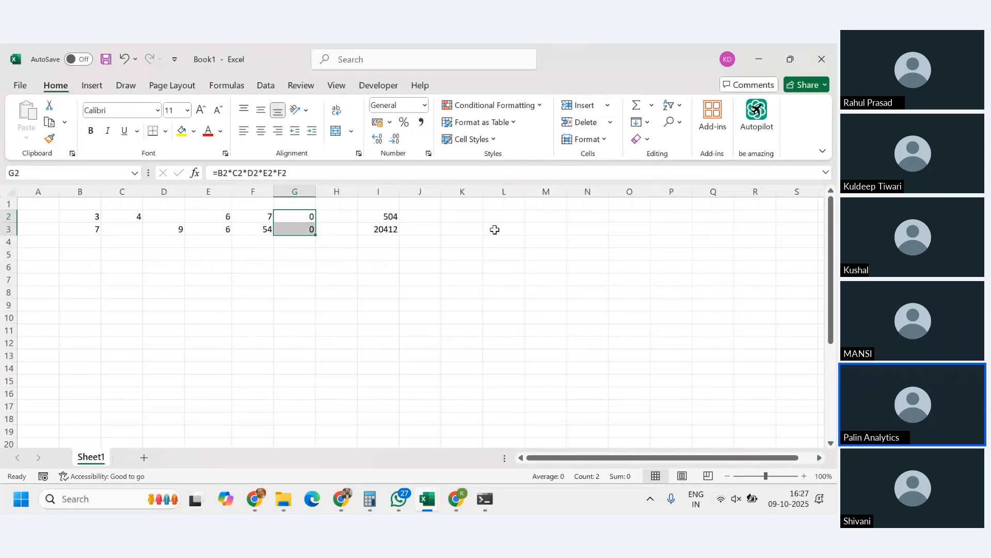
{"action": "left_click_drag", "start_coordinate": [379, 217], "coordinate": [379, 227]}
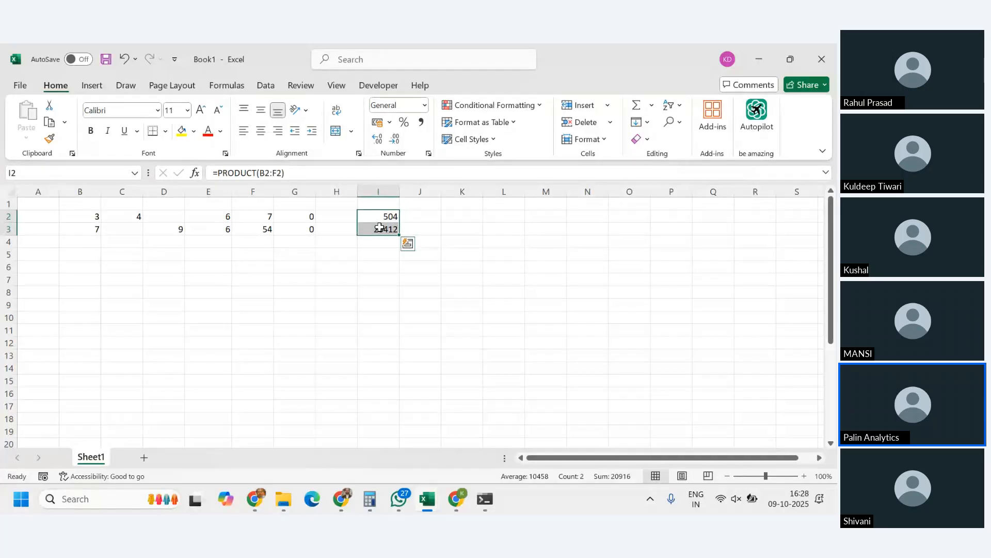
{"action": "key", "text": "ctrl+n"}
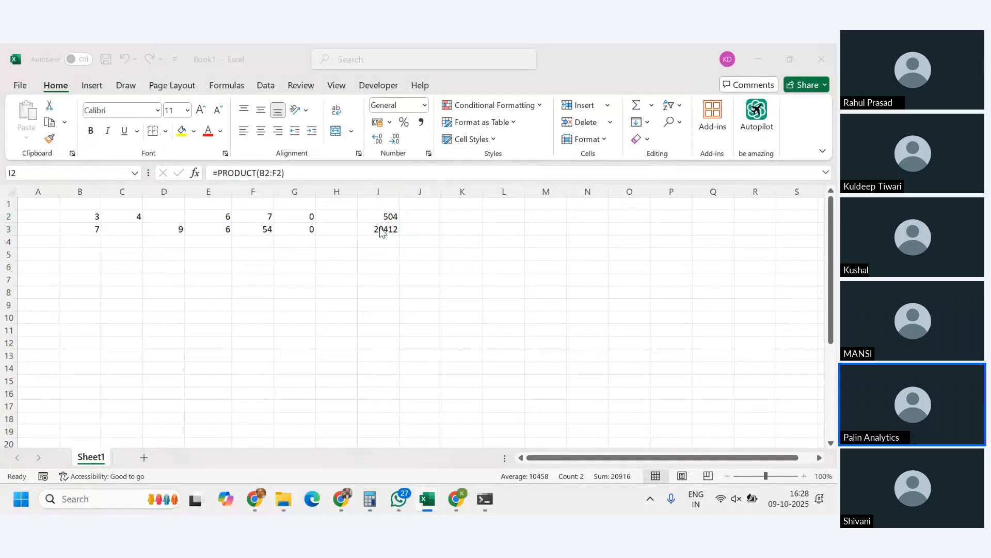
{"action": "key", "text": "alt+Tab"}
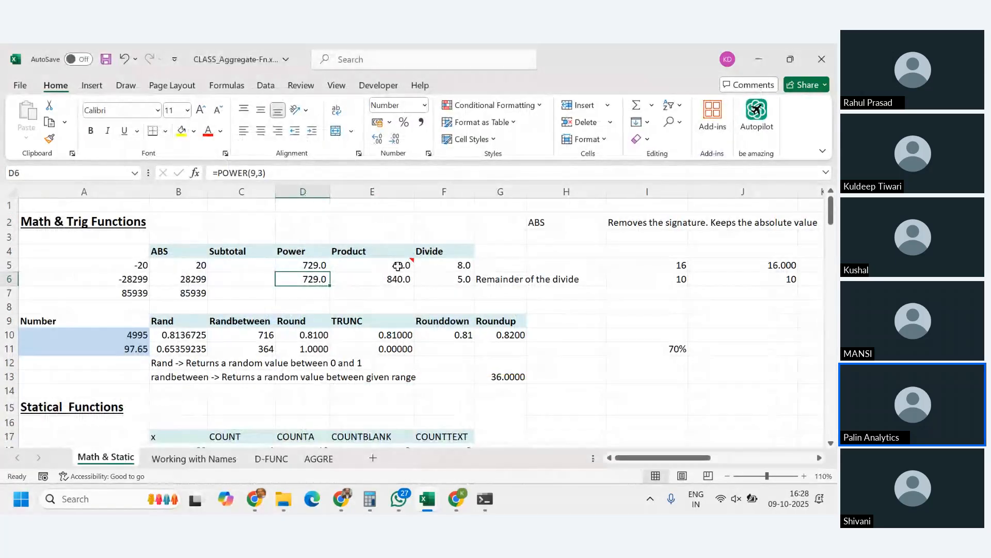
- Examine the Rand section of the Math & Static sheet and the arguments of the RANDBETWEEN formula in C10
{"action": "scroll", "coordinate": [178, 207], "scroll_direction": "down", "scroll_amount": 1}
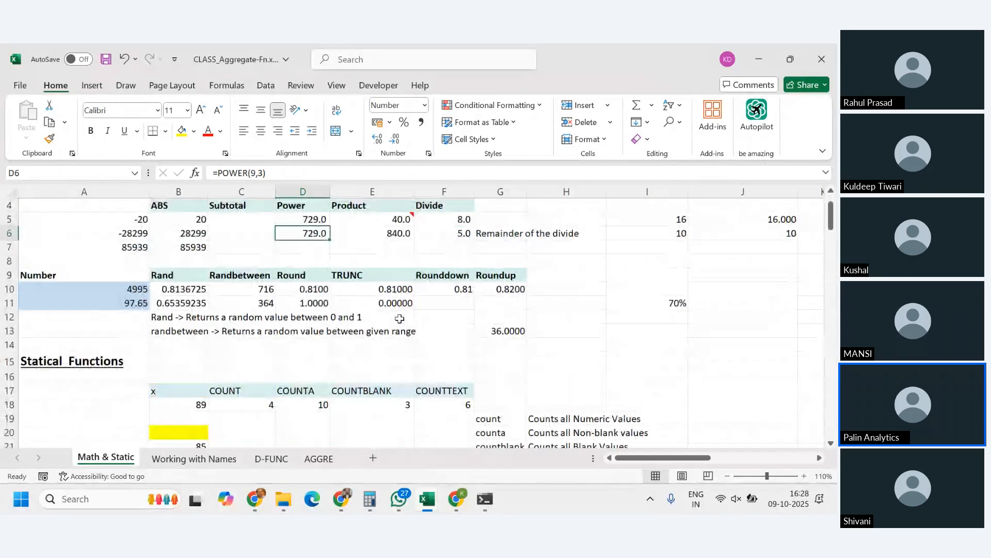
{"action": "left_click_drag", "start_coordinate": [178, 207], "coordinate": [372, 219]}
{"action": "left_click", "coordinate": [371, 274]}
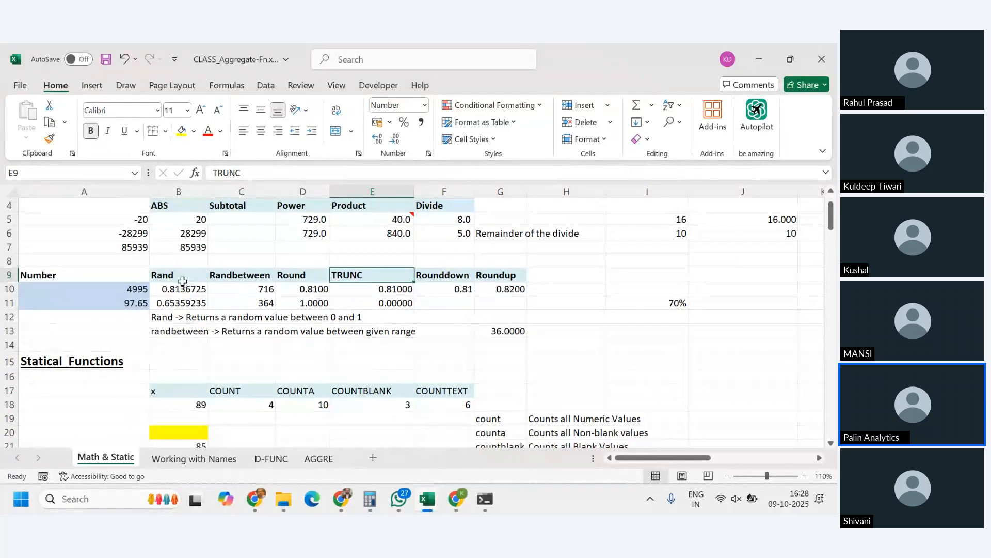
{"action": "left_click", "coordinate": [251, 290]}
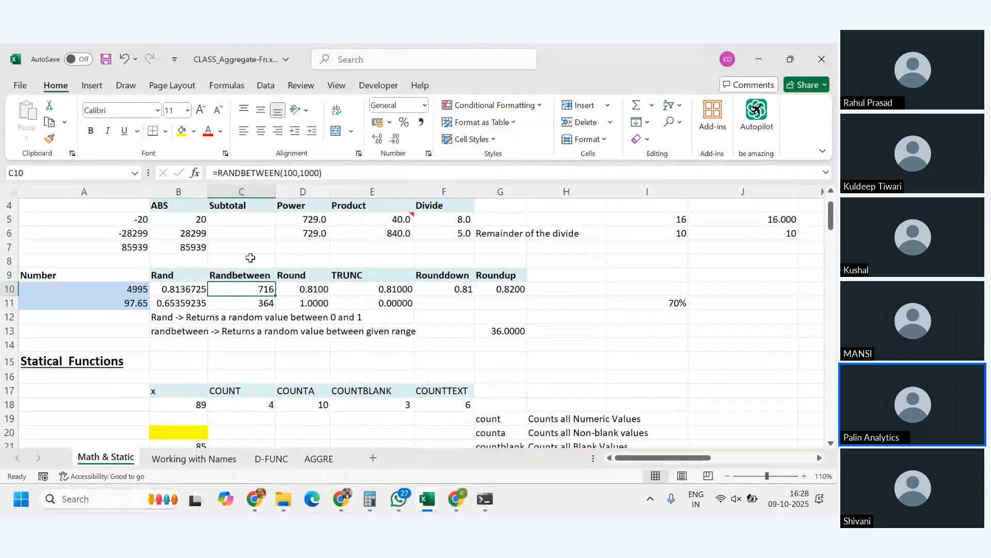
{"action": "left_click", "coordinate": [315, 173]}
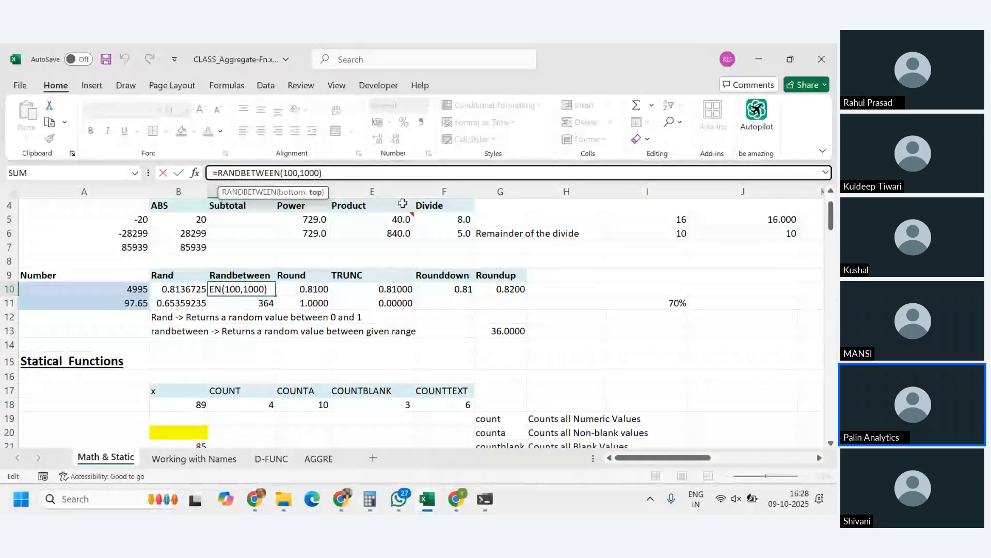
{"action": "key", "text": "Escape"}
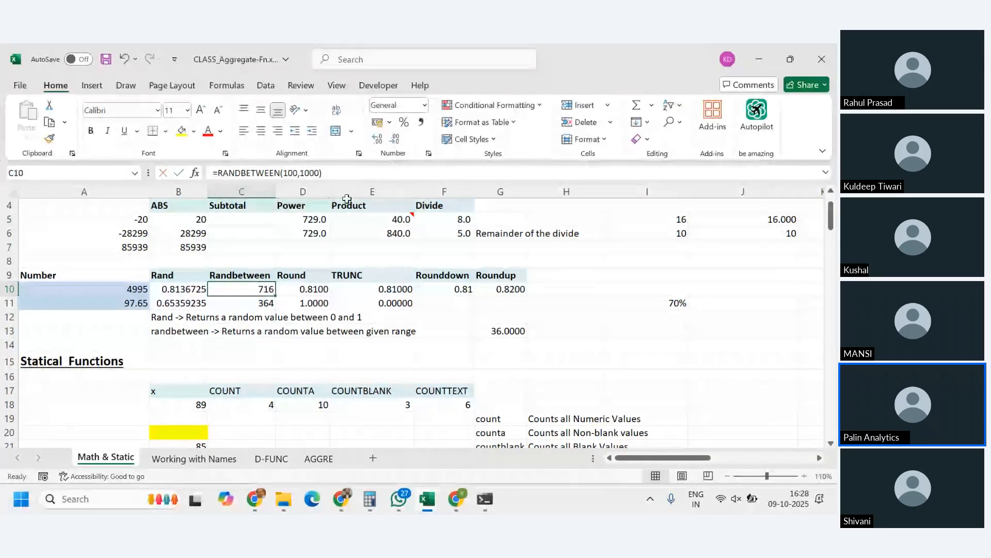
- Examine the RAND formula in B10, recalculate it without changes, and check the value in B11 beneath it
{"action": "left_click", "coordinate": [184, 289]}
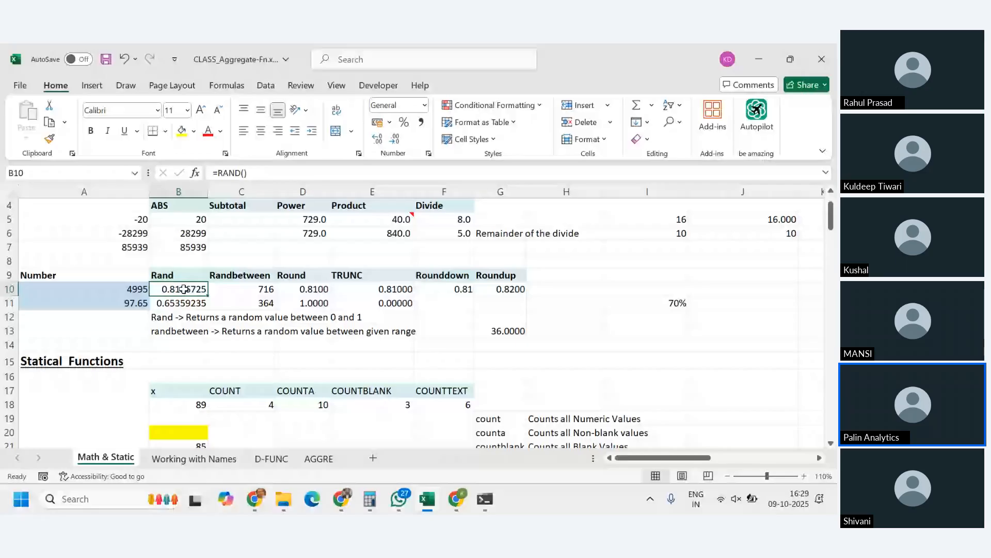
{"action": "double_click", "coordinate": [183, 290]}
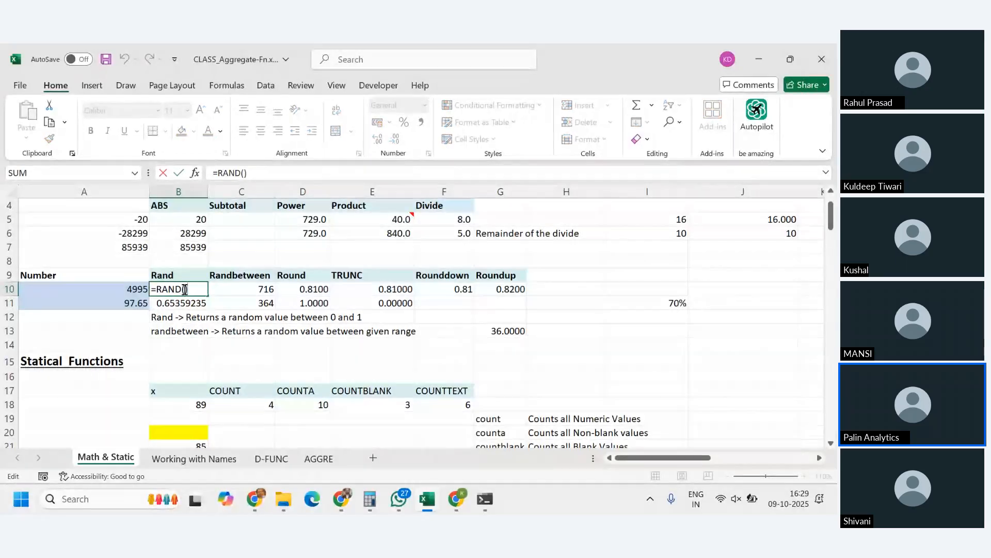
{"action": "key", "text": "Return"}
{"action": "key", "text": "Return"}
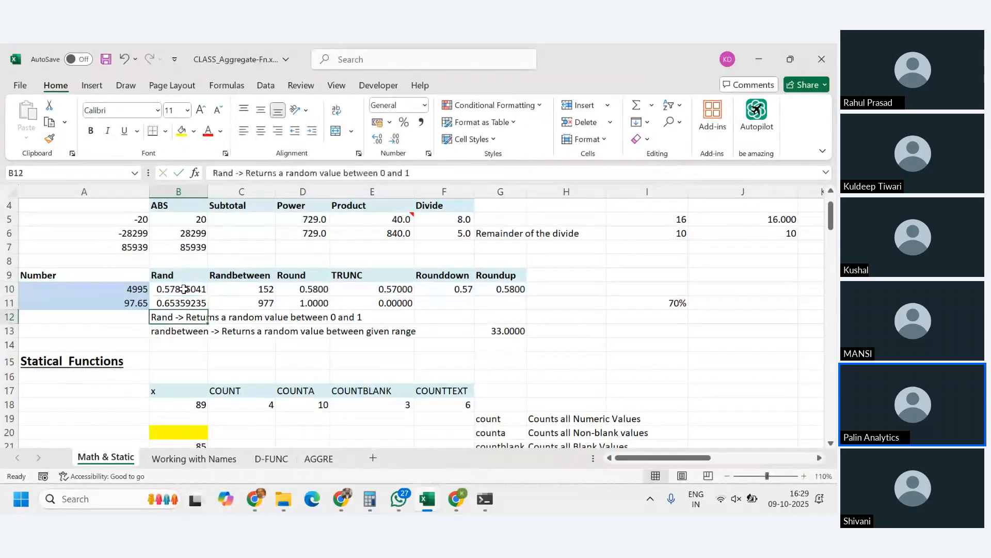
{"action": "key", "text": "Up"}
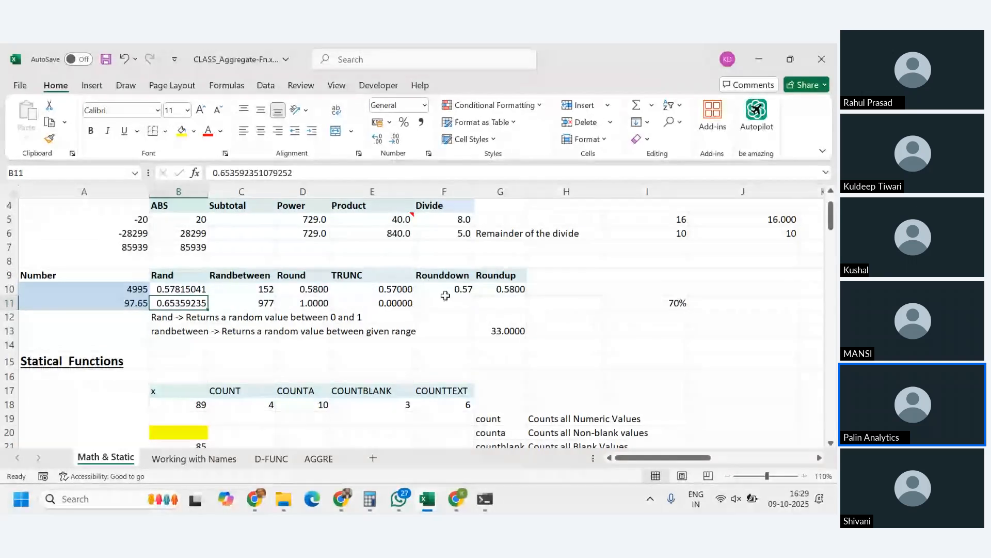
- Select cell Q9 in the free area of the Math & Static sheet and clear its contents
{"action": "left_click_drag", "start_coordinate": [642, 458], "coordinate": [704, 459]}
{"action": "left_click", "coordinate": [451, 279]}
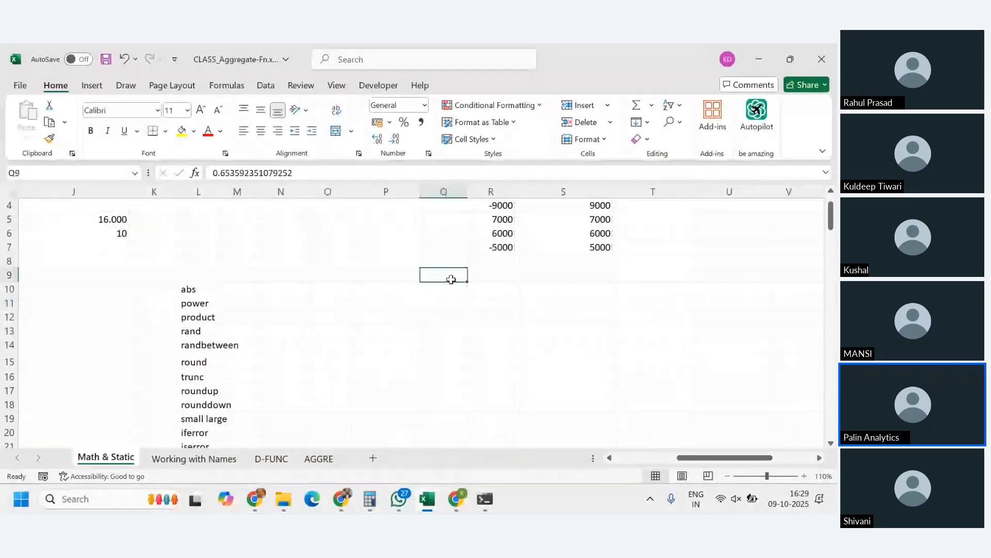
{"action": "key", "text": "Delete"}
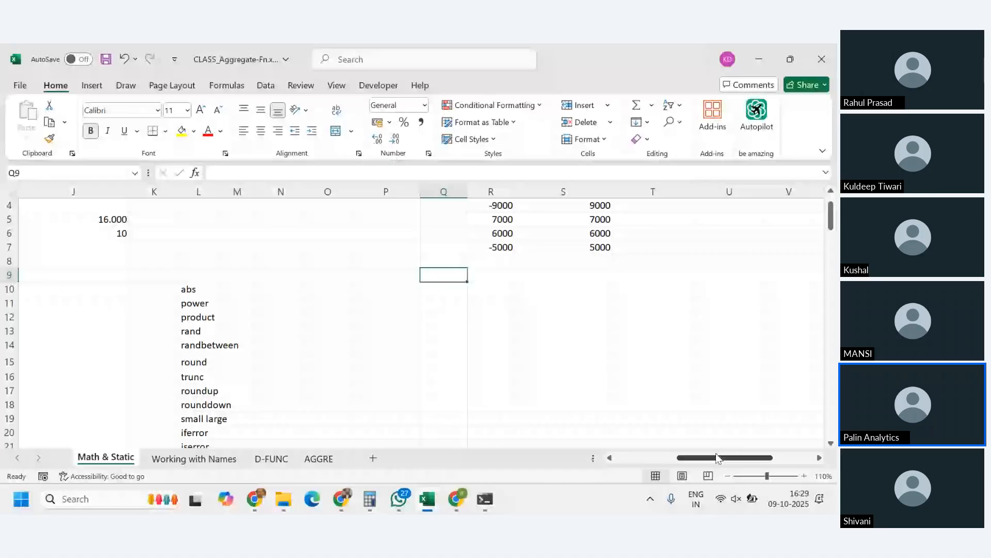
{"action": "type", "text": "=ran"}
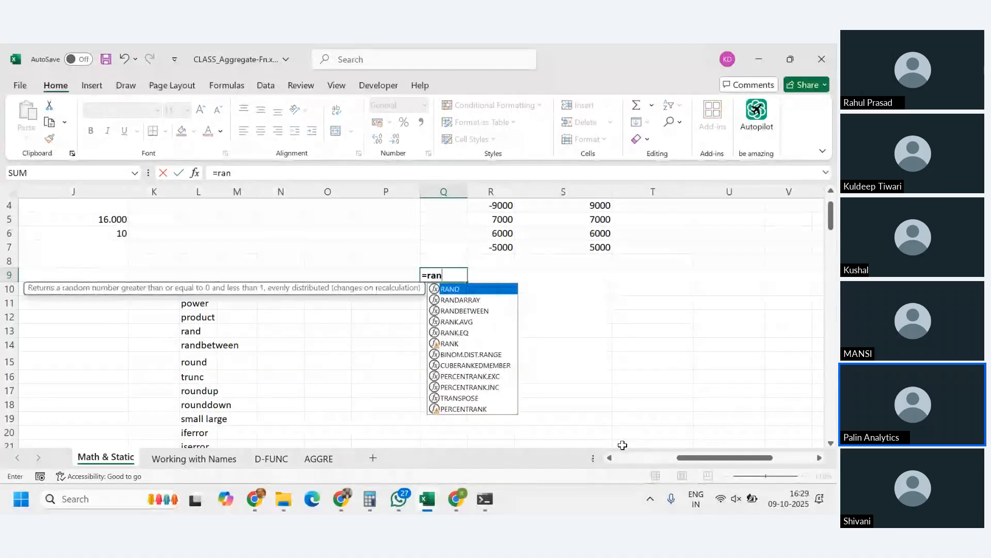
{"action": "key", "text": "BackSpace"}
{"action": "key", "text": "BackSpace"}
{"action": "key", "text": "BackSpace"}
{"action": "key", "text": "BackSpace"}
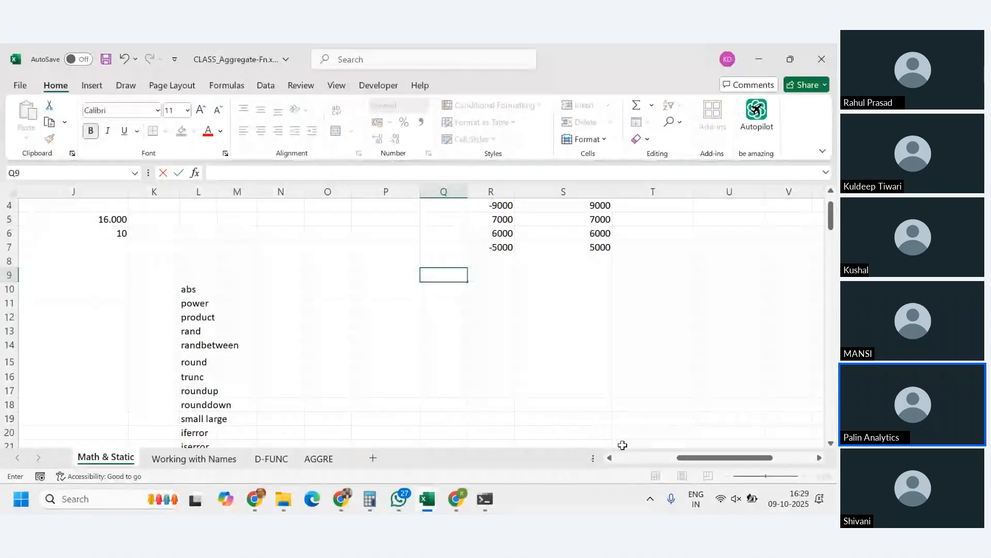
- Enter the sample decimal 0.7835 in cell Q9
{"action": "type", "text": "0."}
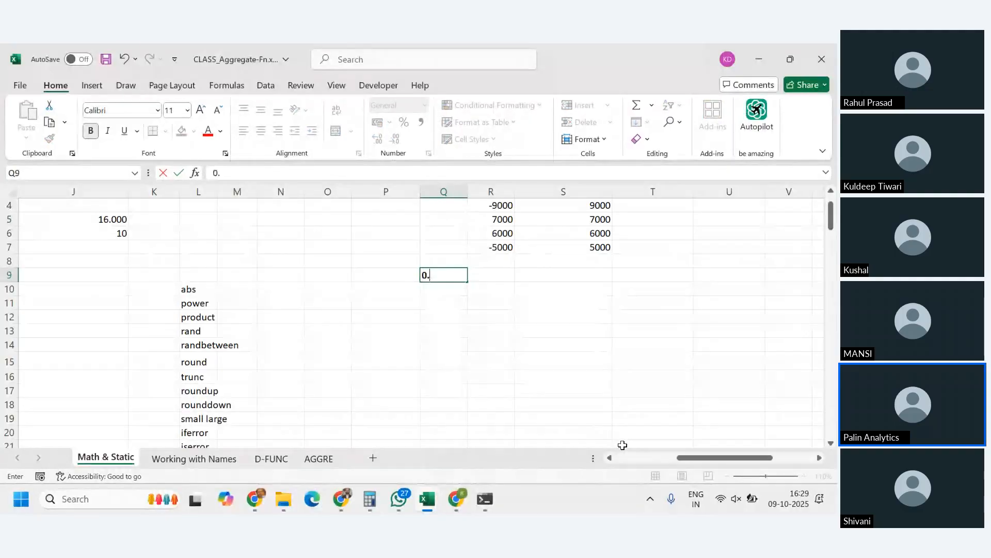
{"action": "type", "text": "783"}
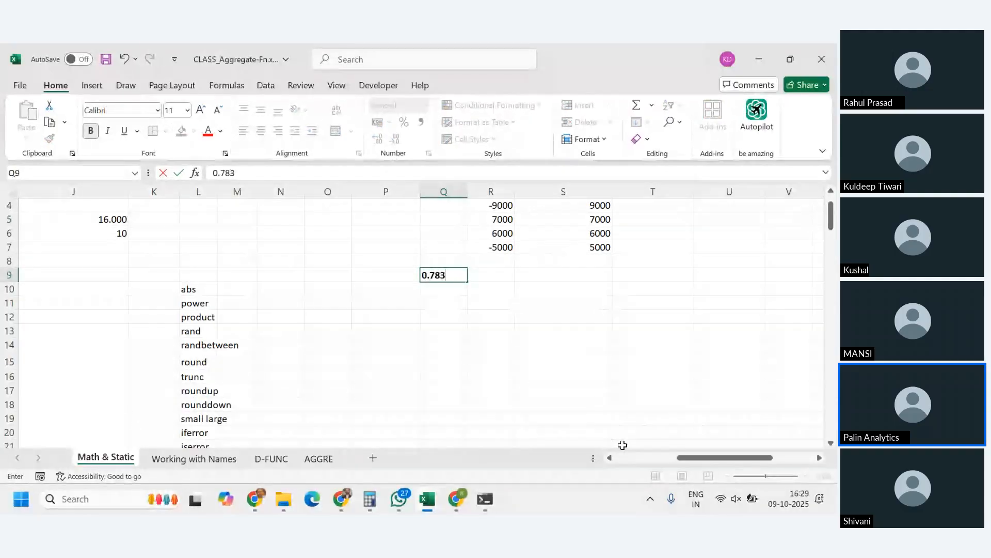
{"action": "type", "text": "5"}
{"action": "key", "text": "Return"}
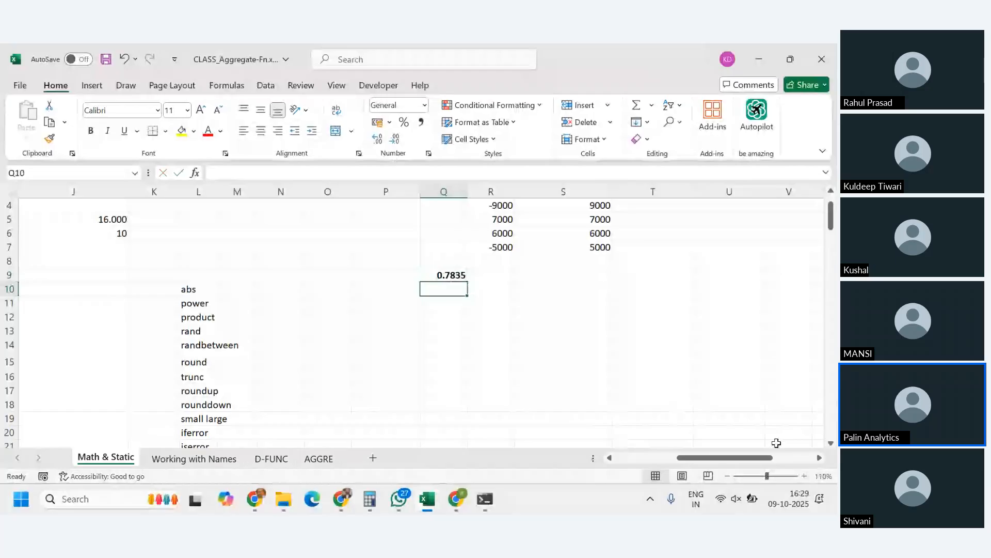
- Round the number in Q9 to two decimals in cell R9 with =ROUND(Q9,2) and check the formula
{"action": "left_click", "coordinate": [491, 275]}
{"action": "type", "text": "=round"}
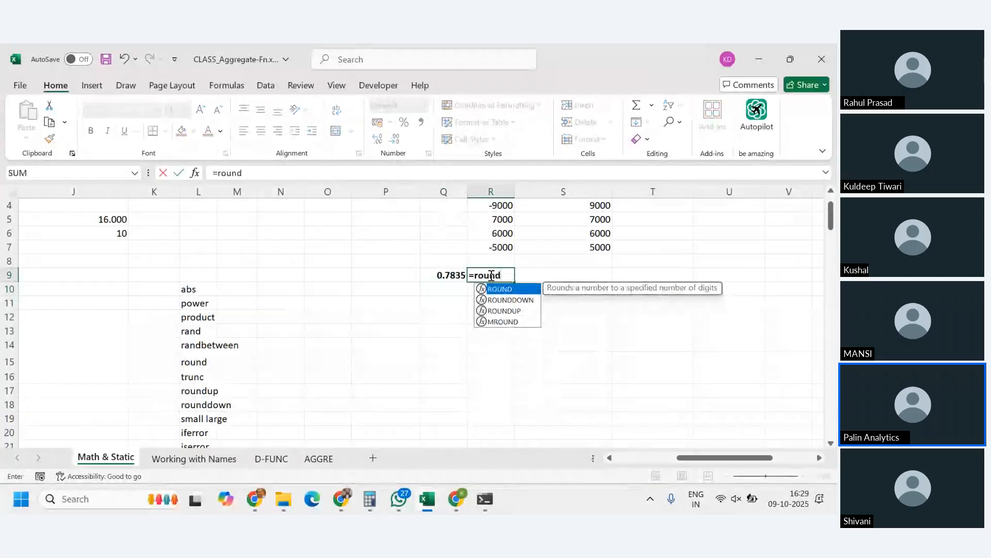
{"action": "type", "text": "(2"}
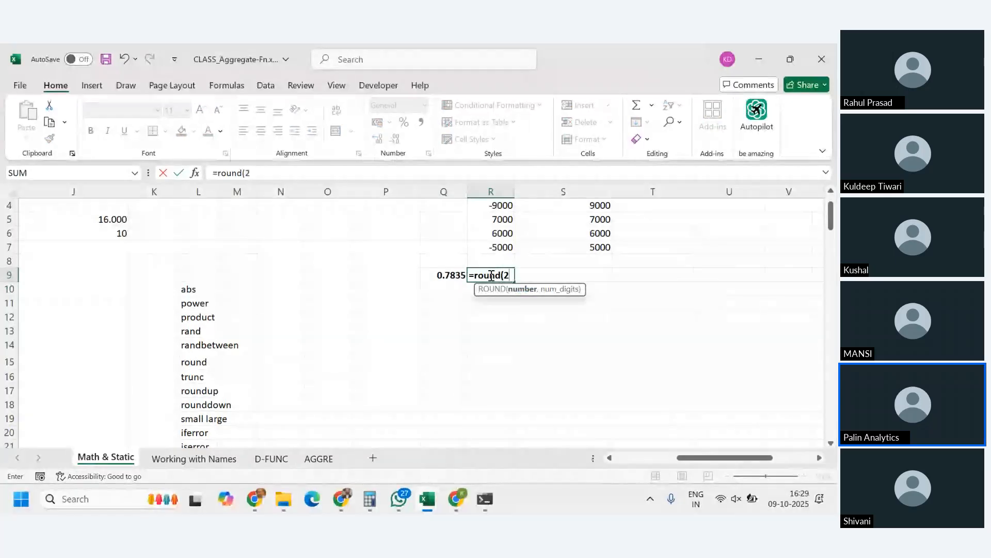
{"action": "key", "text": "BackSpace"}
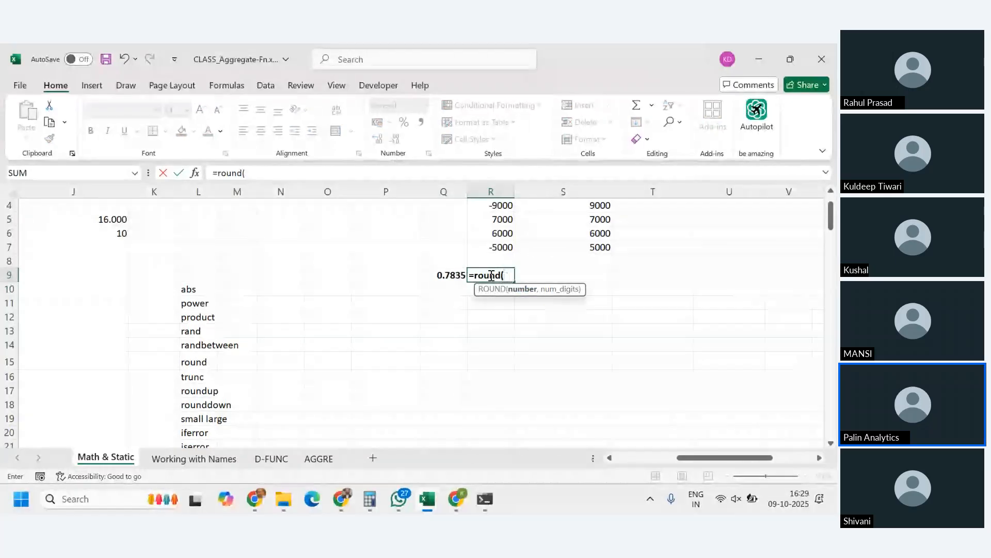
{"action": "key", "text": "Left"}
{"action": "key", "text": "Left"}
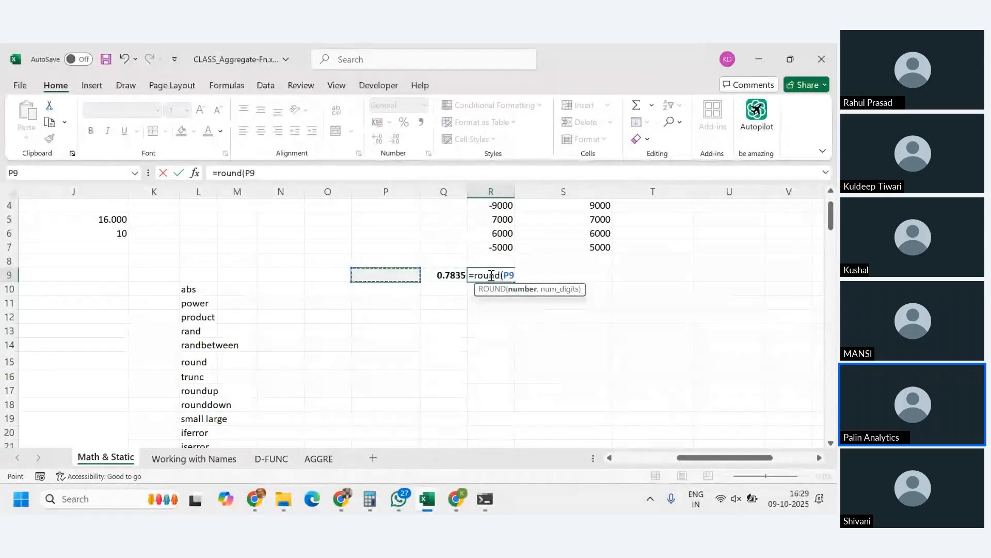
{"action": "key", "text": "Right"}
{"action": "type", "text": ","}
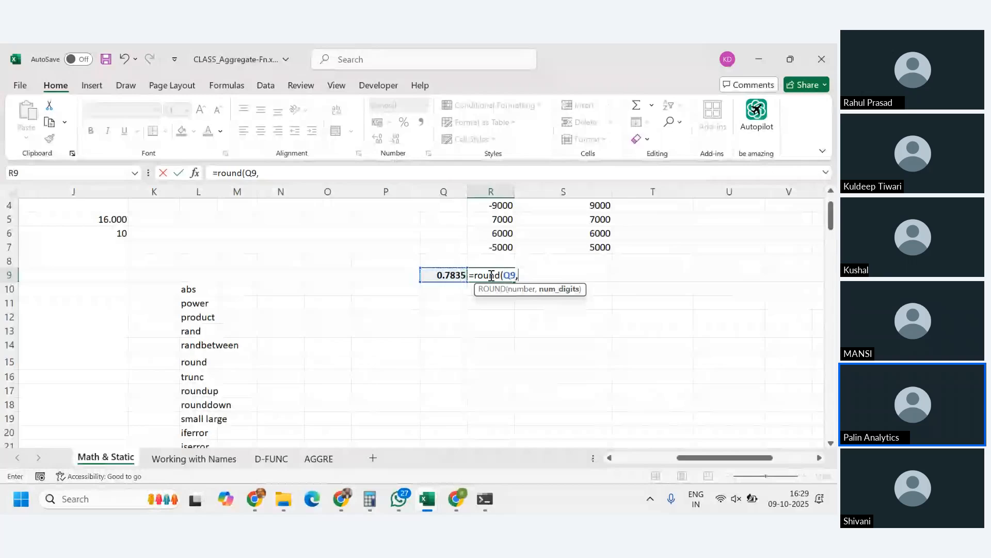
{"action": "type", "text": "2)"}
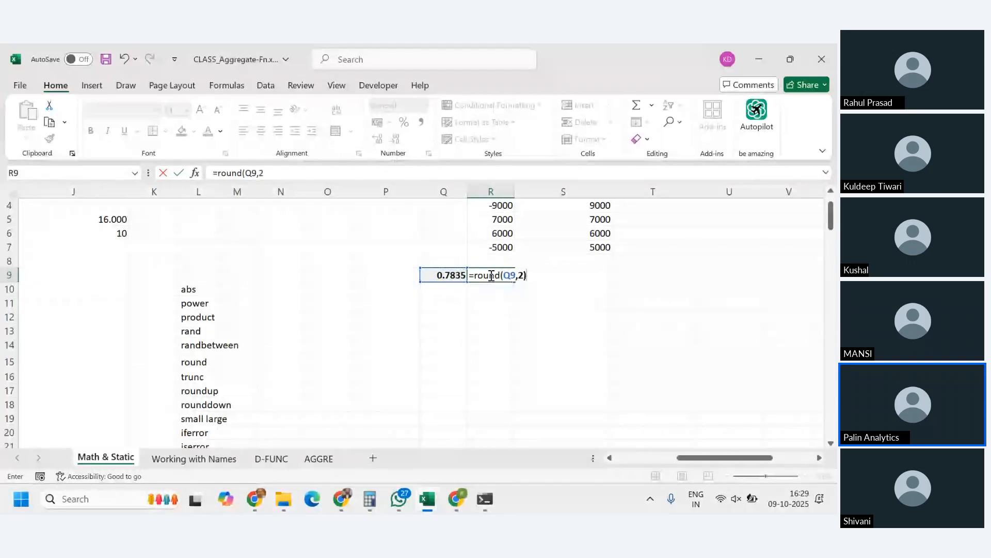
{"action": "key", "text": "Return"}
{"action": "left_click", "coordinate": [491, 276]}
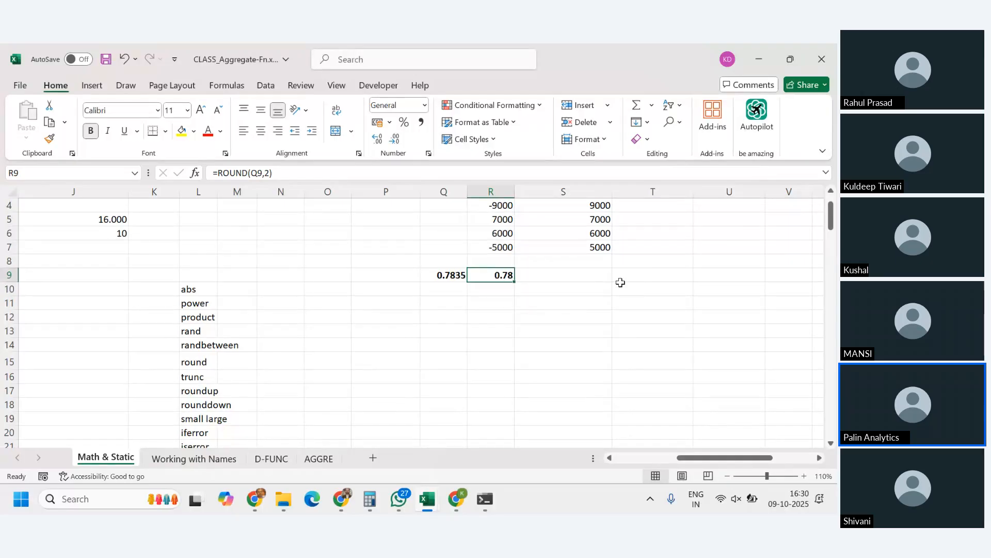
{"action": "left_click", "coordinate": [542, 279]}
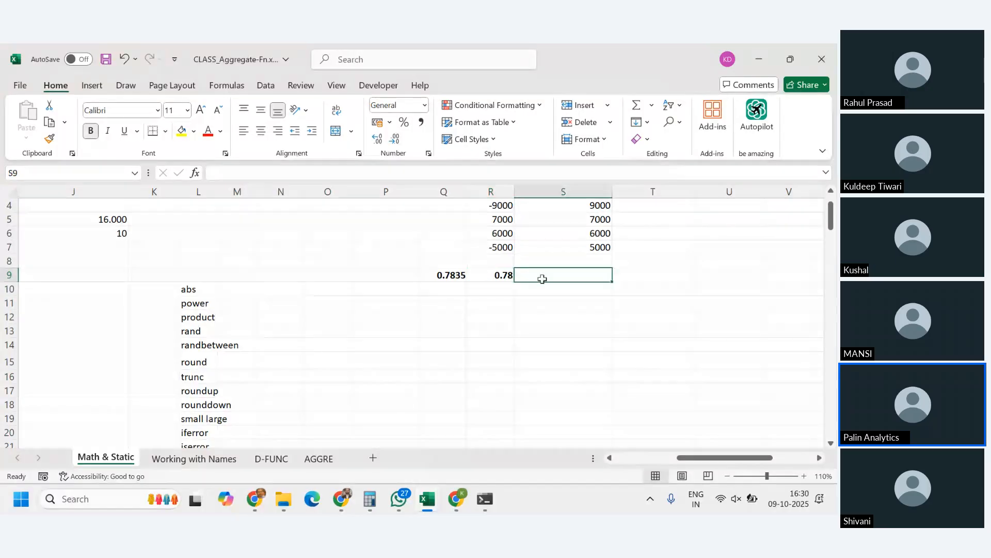